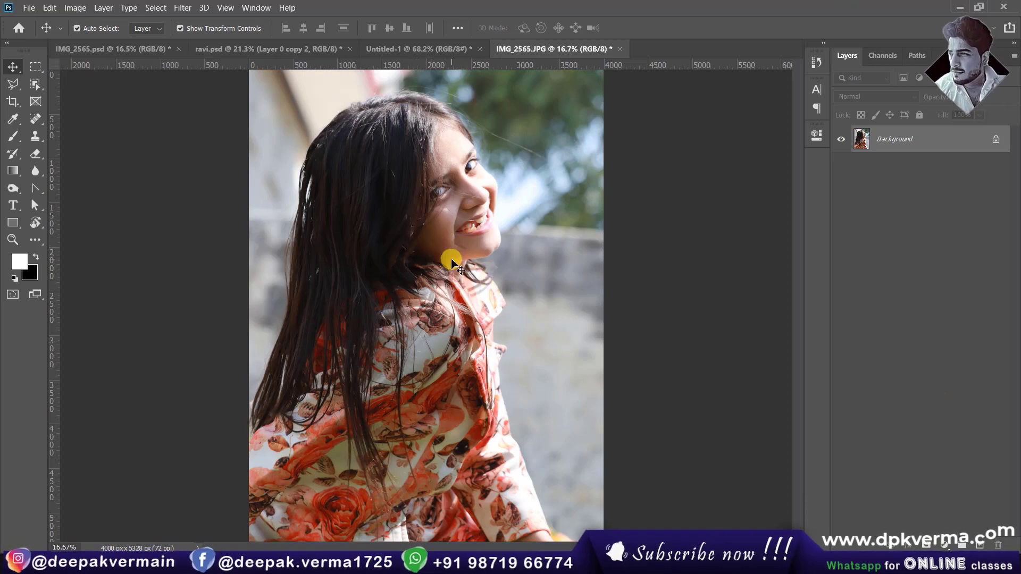
Show the selection-tools flyout from the Object Selection tool in the toolbar
{"action": "left_click", "coordinate": [39, 91]}
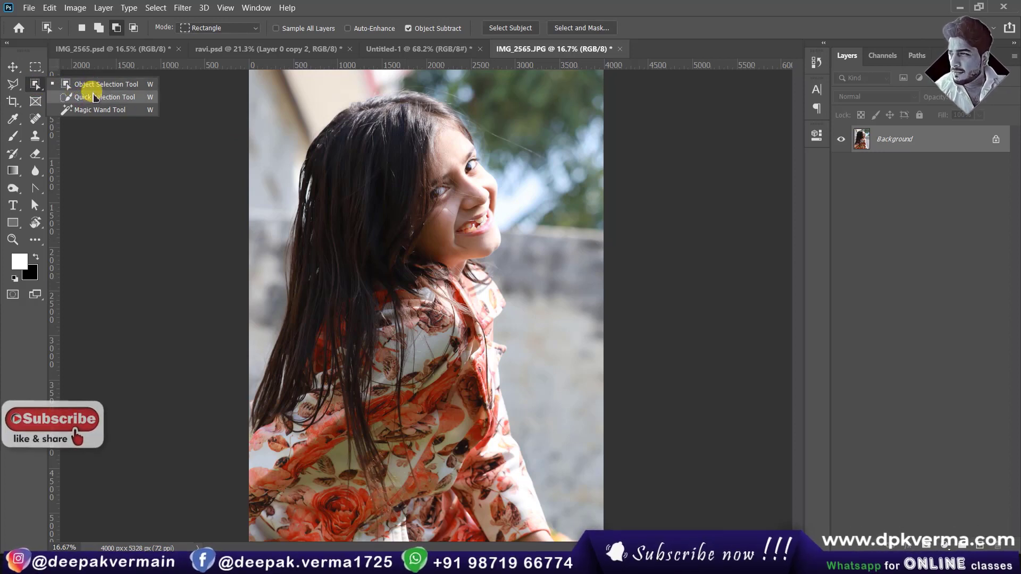
Brush a Quick Selection over the girl's hair, face, shoulder and jacket
{"action": "left_click", "coordinate": [96, 98]}
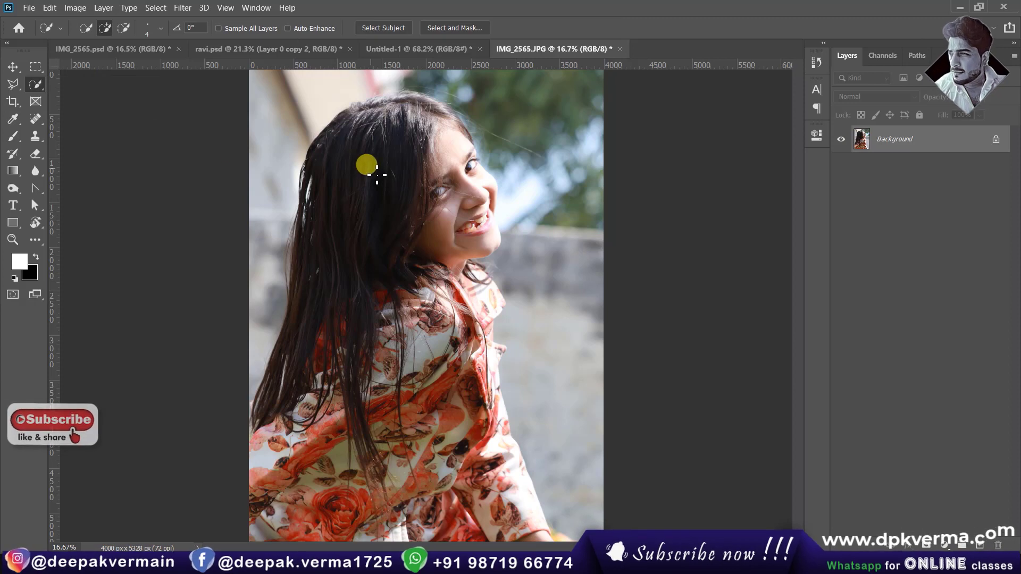
{"action": "left_click_drag", "start_coordinate": [394, 141], "coordinate": [362, 283]}
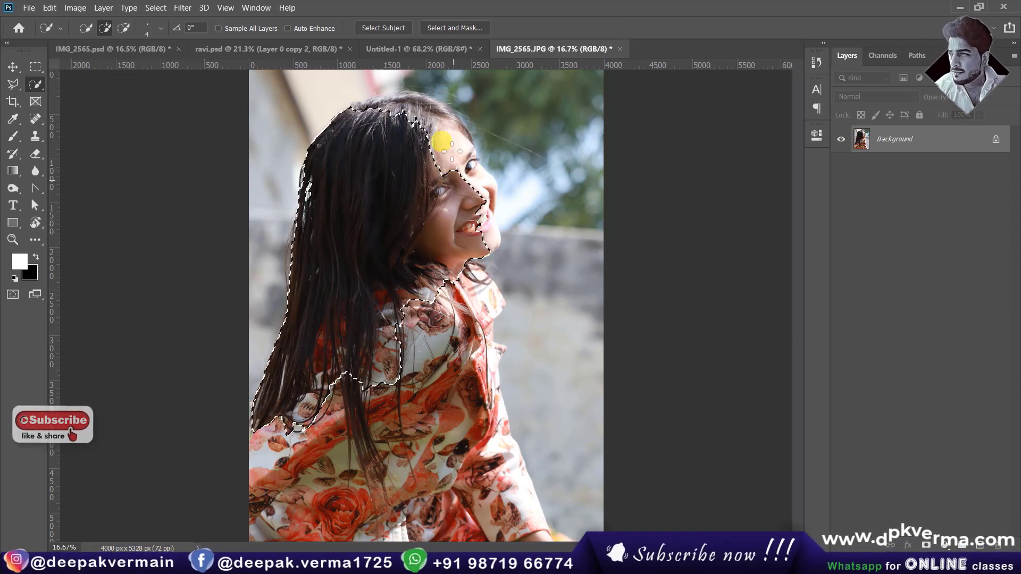
{"action": "mouse_move", "coordinate": [452, 151]}
{"action": "left_mouse_down"}
{"action": "mouse_move", "coordinate": [411, 115]}
{"action": "mouse_move", "coordinate": [343, 422]}
{"action": "left_mouse_up"}
{"action": "mouse_move", "coordinate": [399, 338]}
{"action": "left_mouse_down"}
{"action": "mouse_move", "coordinate": [467, 449]}
{"action": "mouse_move", "coordinate": [454, 319]}
{"action": "mouse_move", "coordinate": [497, 479]}
{"action": "mouse_move", "coordinate": [430, 519]}
{"action": "mouse_move", "coordinate": [457, 519]}
{"action": "left_mouse_up"}
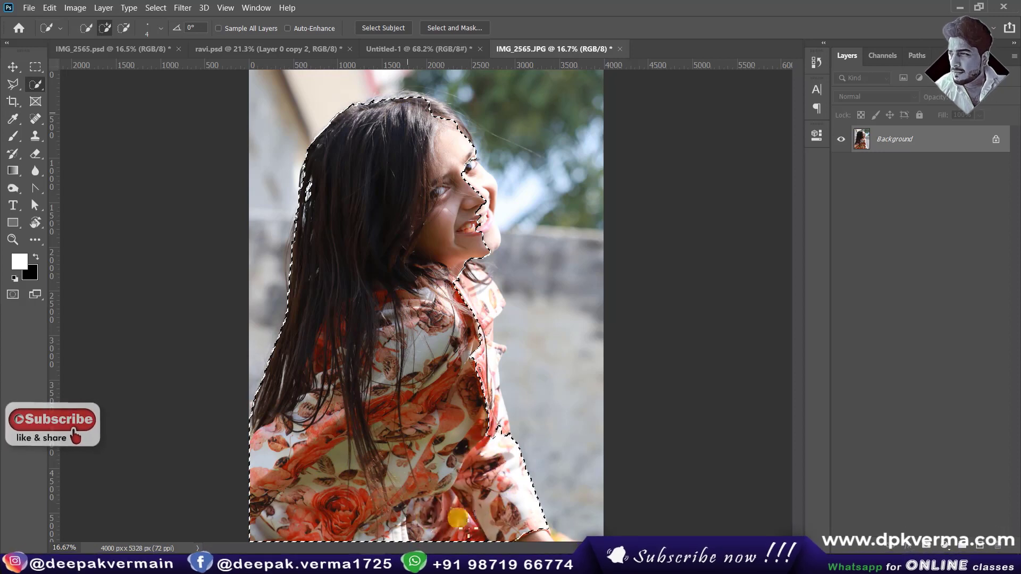
{"action": "left_click_drag", "start_coordinate": [488, 366], "coordinate": [483, 302]}
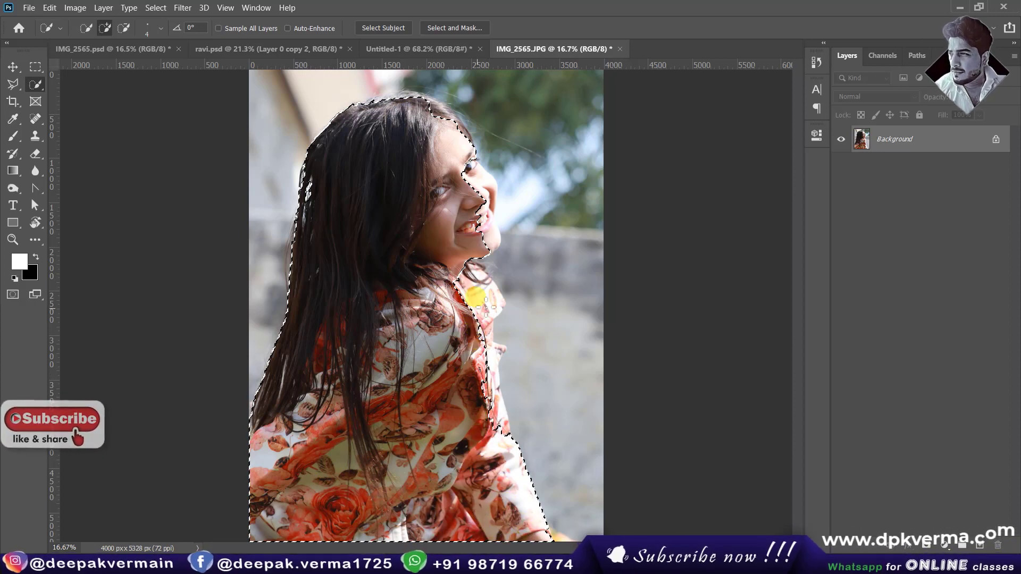
{"action": "mouse_move", "coordinate": [471, 236]}
{"action": "left_mouse_down"}
{"action": "mouse_move", "coordinate": [467, 182]}
{"action": "mouse_move", "coordinate": [478, 175]}
{"action": "left_mouse_up"}
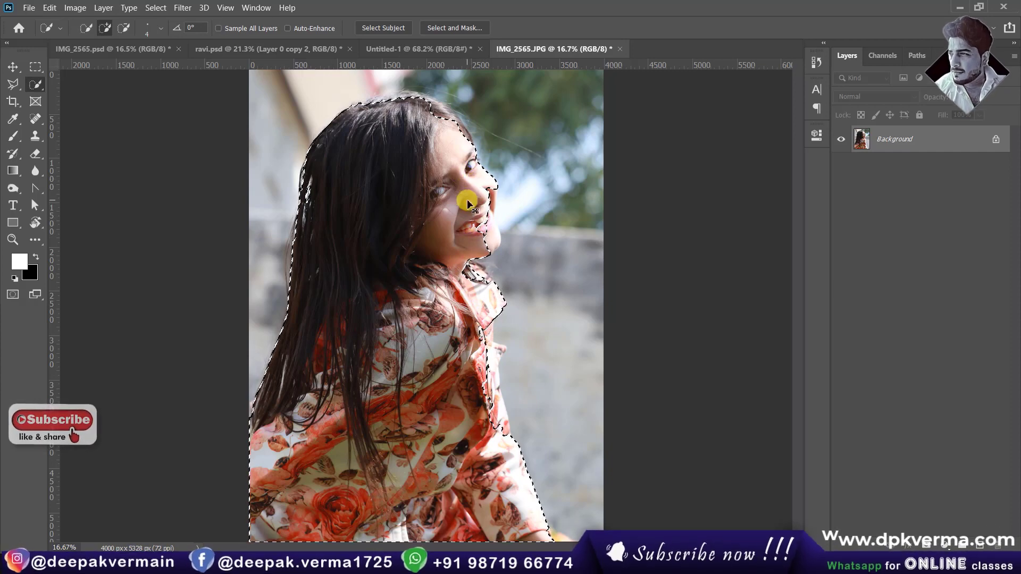
Deselect and redo the selection by boxing the whole girl with Object Selection
{"action": "key", "text": "ctrl+d"}
{"action": "left_click_drag", "start_coordinate": [35, 84], "coordinate": [94, 86]}
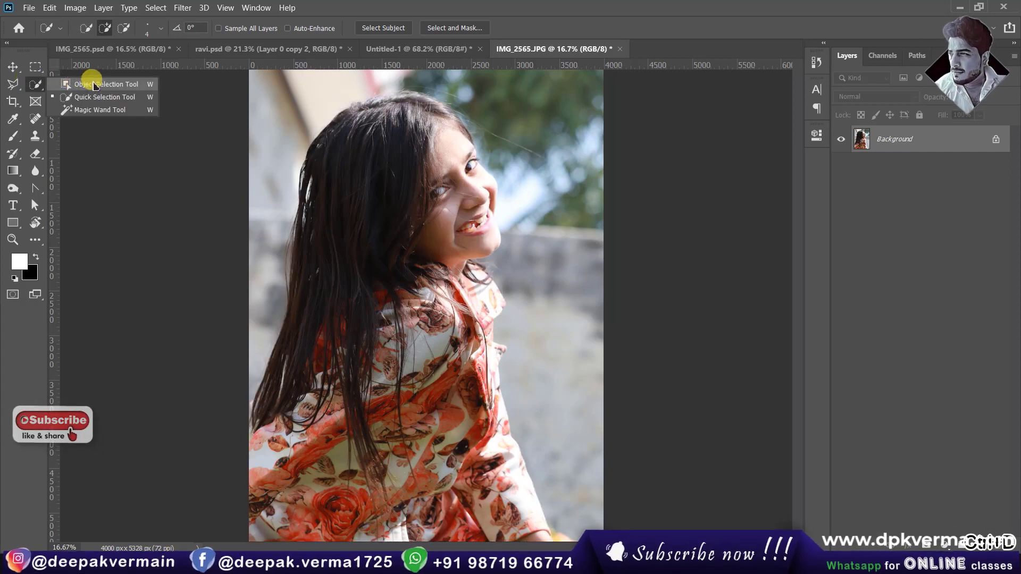
{"action": "left_click", "coordinate": [95, 85]}
{"action": "mouse_move", "coordinate": [233, 81]}
{"action": "left_mouse_down"}
{"action": "mouse_move", "coordinate": [594, 521]}
{"action": "mouse_move", "coordinate": [569, 475]}
{"action": "left_mouse_up"}
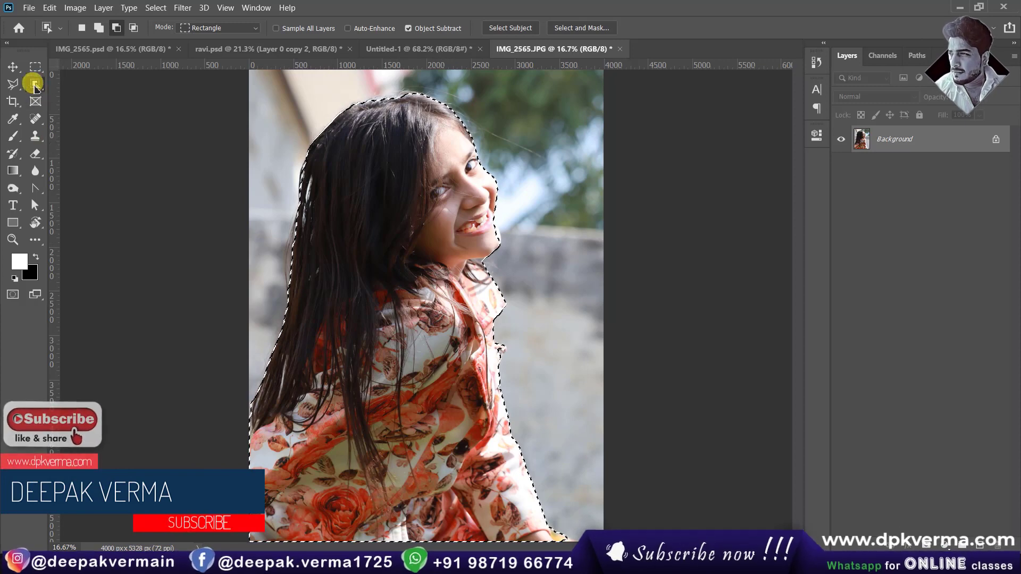
{"action": "right_click", "coordinate": [34, 83]}
{"action": "left_click", "coordinate": [85, 97]}
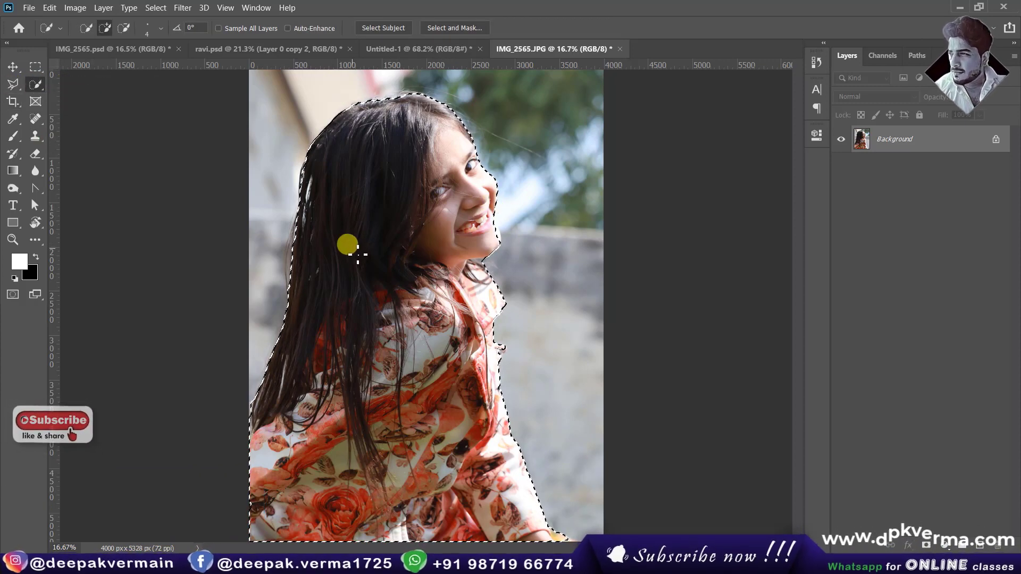
Zoom in and trim the background above the girl's hair from the selection
{"action": "scroll", "coordinate": [509, 110], "scroll_direction": "up", "scroll_amount": 5}
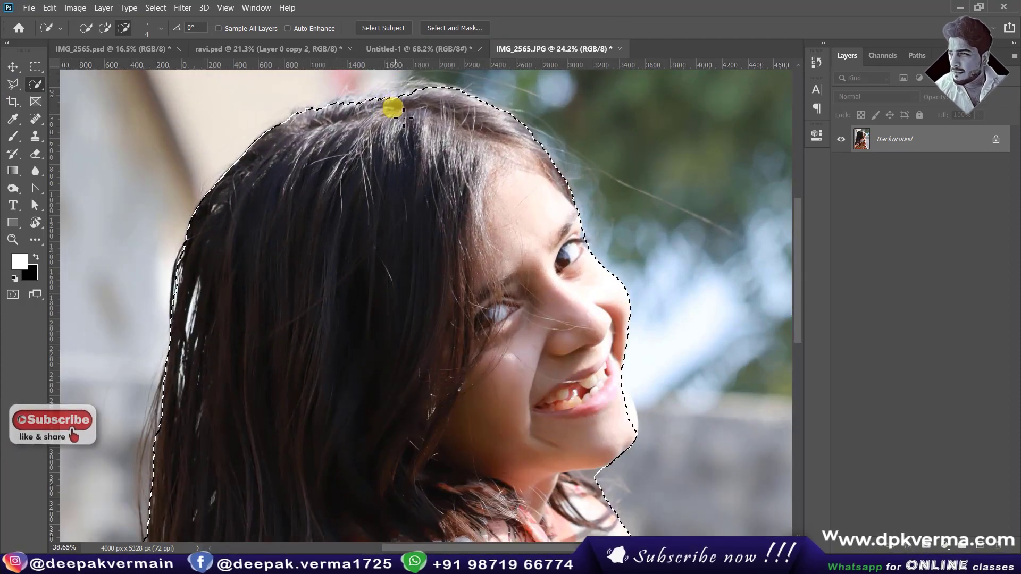
{"action": "scroll", "coordinate": [392, 103], "scroll_direction": "up", "scroll_amount": 1}
{"action": "mouse_move", "coordinate": [388, 125]}
{"action": "left_mouse_down"}
{"action": "mouse_move", "coordinate": [432, 127]}
{"action": "mouse_move", "coordinate": [421, 118]}
{"action": "left_mouse_up"}
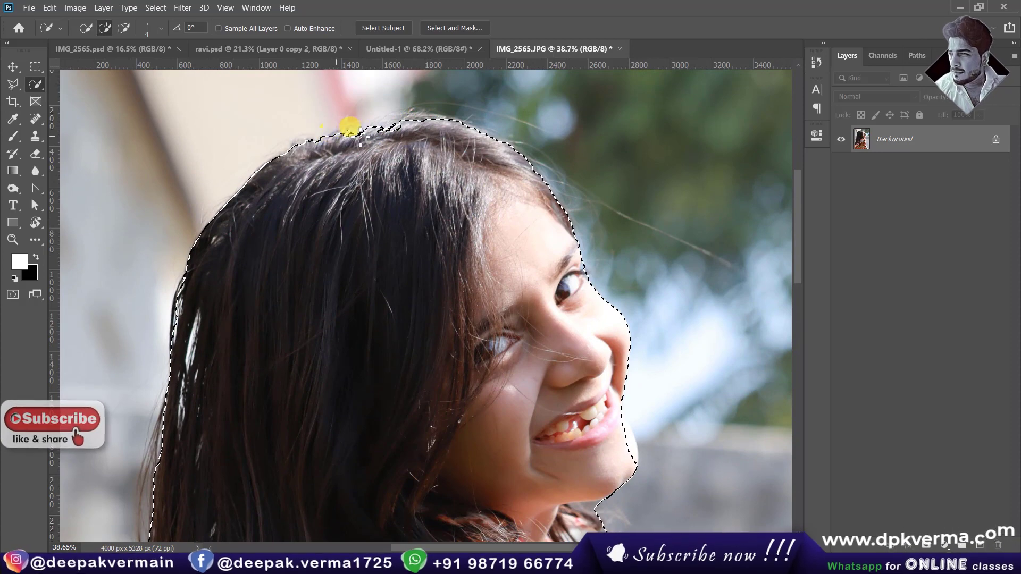
{"action": "scroll", "coordinate": [372, 136], "scroll_direction": "up", "scroll_amount": 2}
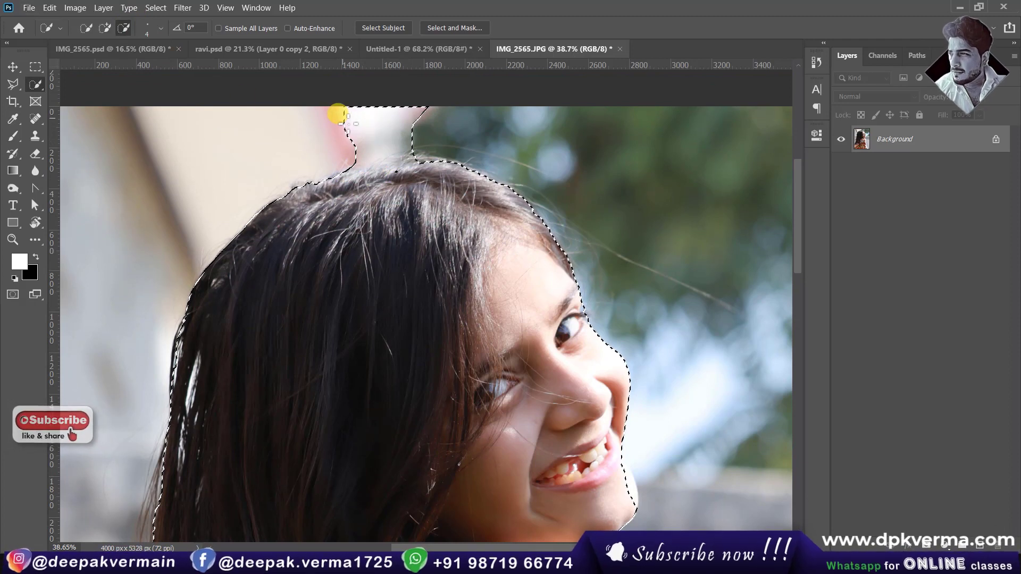
{"action": "left_click_drag", "start_coordinate": [348, 123], "coordinate": [369, 120]}
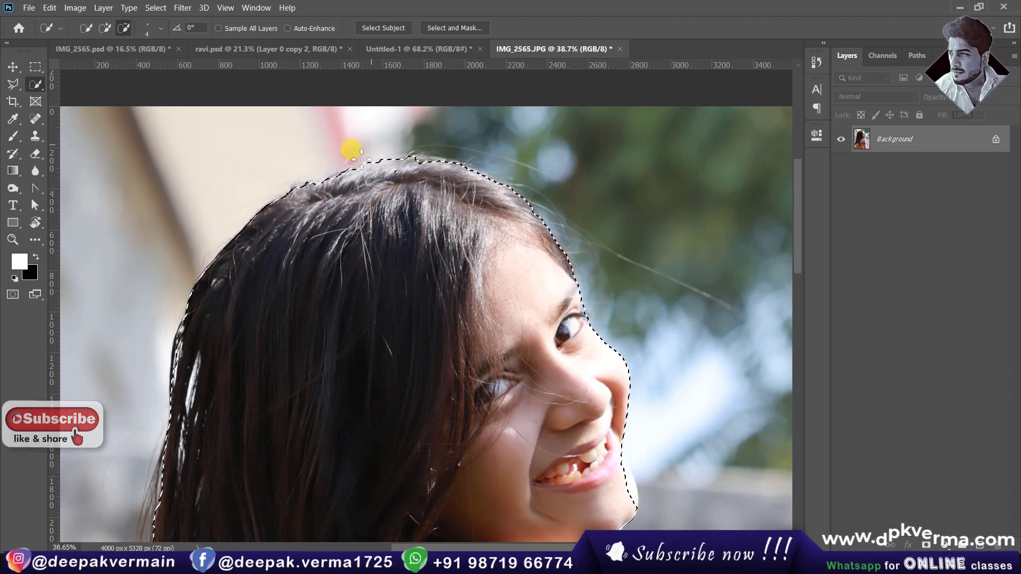
{"action": "scroll", "coordinate": [429, 212], "scroll_direction": "down", "scroll_amount": 1}
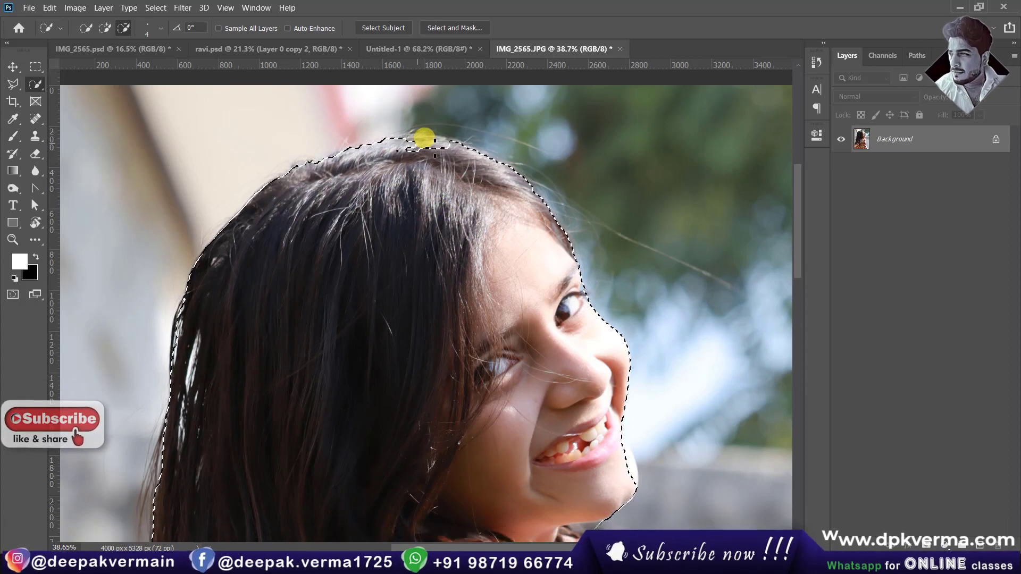
{"action": "left_click", "coordinate": [106, 28]}
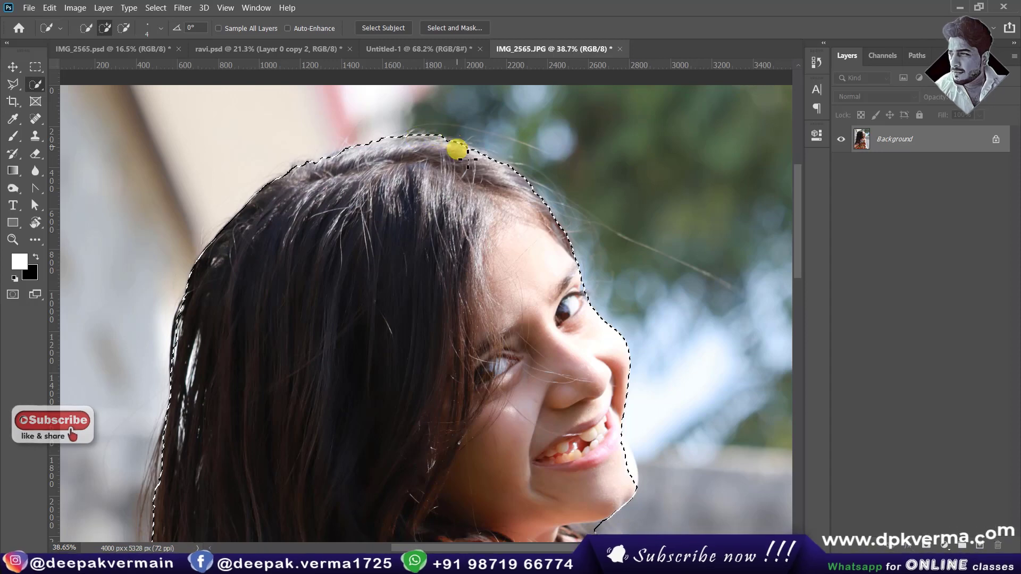
Tidy the selection edge along her face, chin and neck
{"action": "scroll", "coordinate": [468, 175], "scroll_direction": "down", "scroll_amount": 1}
{"action": "scroll", "coordinate": [481, 212], "scroll_direction": "down", "scroll_amount": 2}
{"action": "scroll", "coordinate": [521, 244], "scroll_direction": "down", "scroll_amount": 3}
{"action": "scroll", "coordinate": [585, 234], "scroll_direction": "down", "scroll_amount": 4}
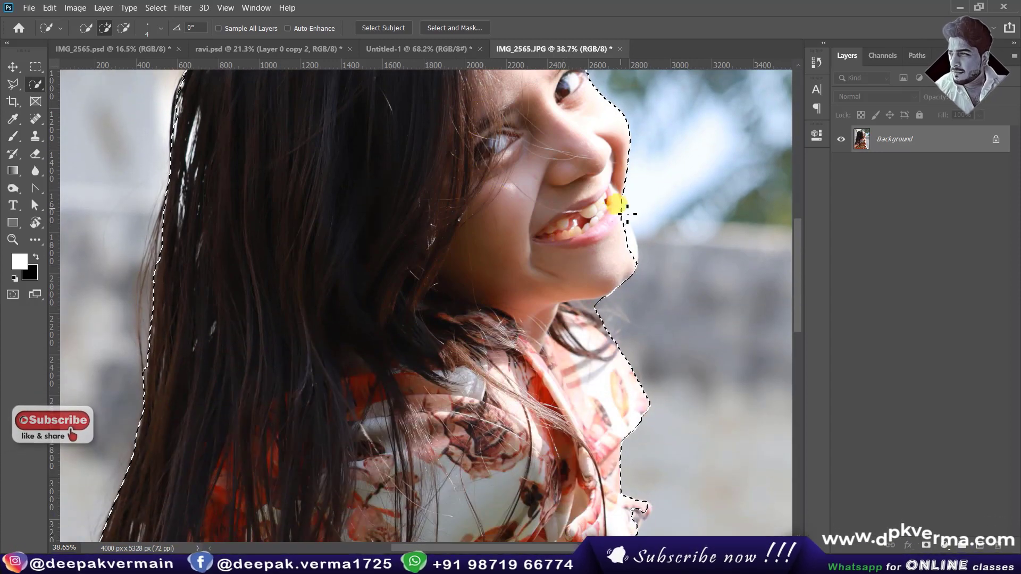
{"action": "left_click_drag", "start_coordinate": [627, 213], "coordinate": [628, 230]}
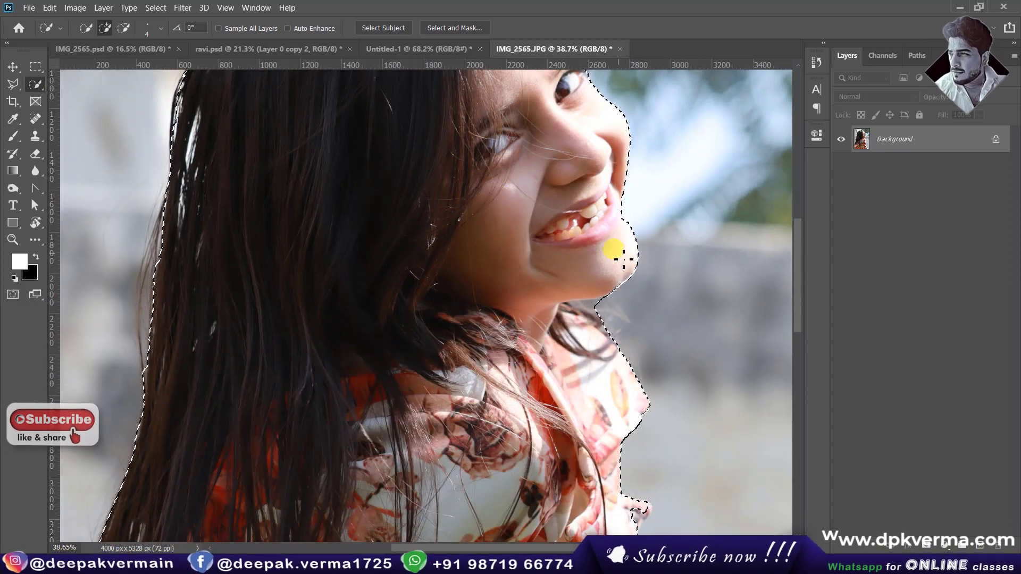
{"action": "scroll", "coordinate": [617, 250], "scroll_direction": "down", "scroll_amount": 3}
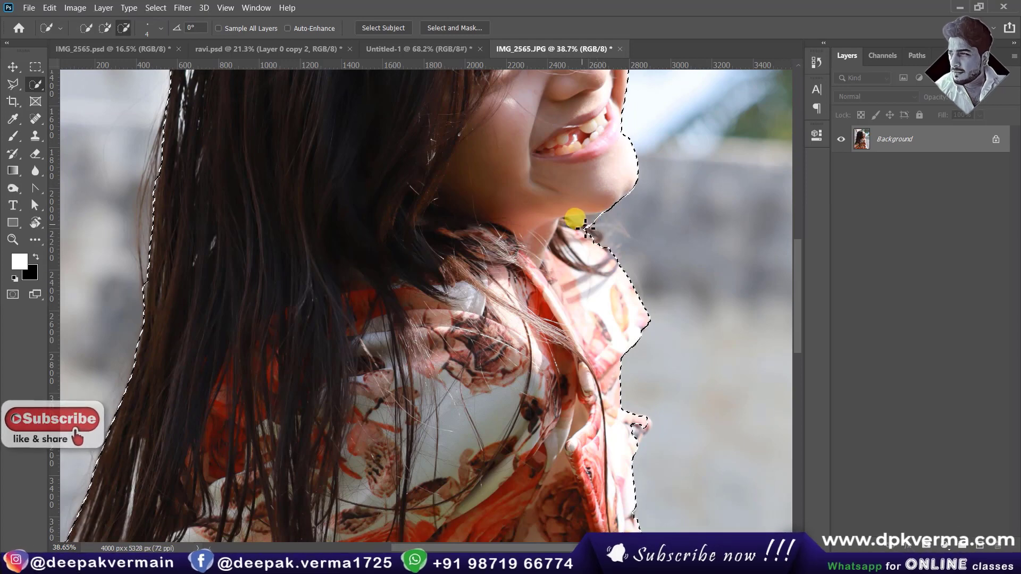
{"action": "left_click_drag", "start_coordinate": [579, 221], "coordinate": [591, 217]}
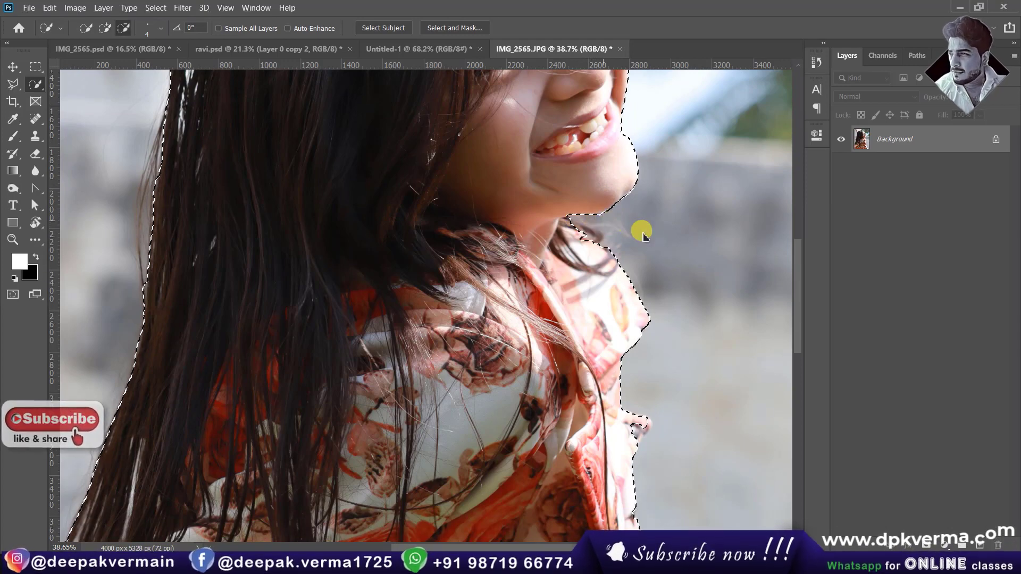
Fix the selection at the jacket notch and along the jacket's lower right edge
{"action": "scroll", "coordinate": [600, 228], "scroll_direction": "down", "scroll_amount": 3}
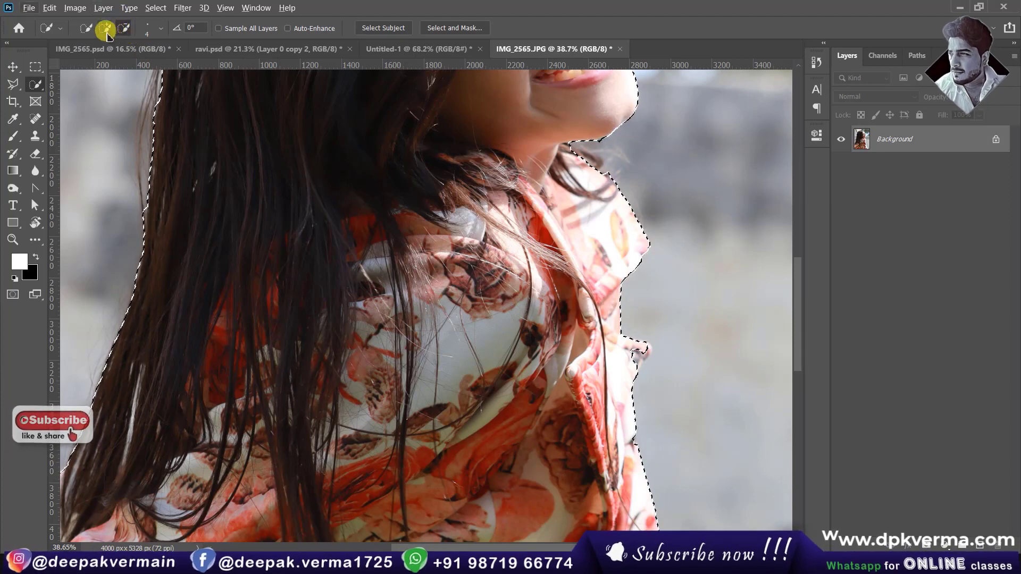
{"action": "scroll", "coordinate": [626, 273], "scroll_direction": "down", "scroll_amount": 2}
{"action": "scroll", "coordinate": [626, 273], "scroll_direction": "down", "scroll_amount": 2}
{"action": "left_click", "coordinate": [620, 276]}
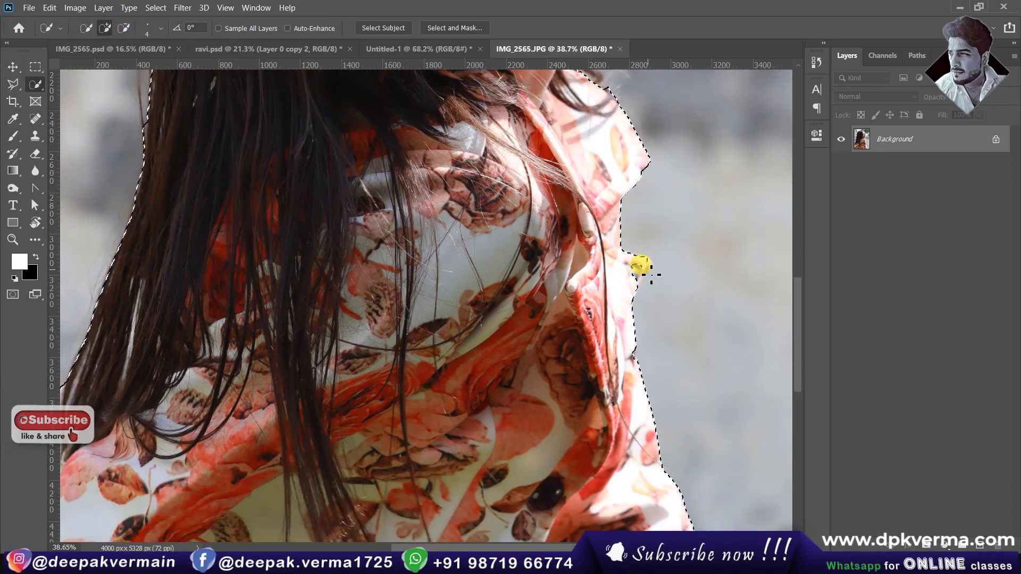
{"action": "left_click", "coordinate": [637, 266], "text": "alt"}
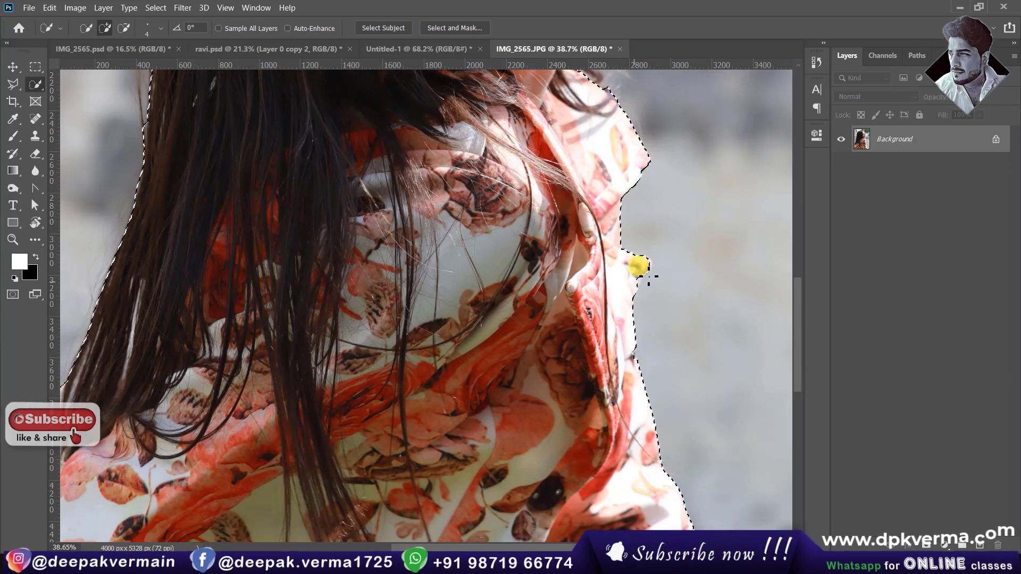
{"action": "scroll", "coordinate": [585, 303], "scroll_direction": "down", "scroll_amount": 2}
{"action": "scroll", "coordinate": [547, 320], "scroll_direction": "down", "scroll_amount": 5}
{"action": "scroll", "coordinate": [529, 310], "scroll_direction": "down", "scroll_amount": 5}
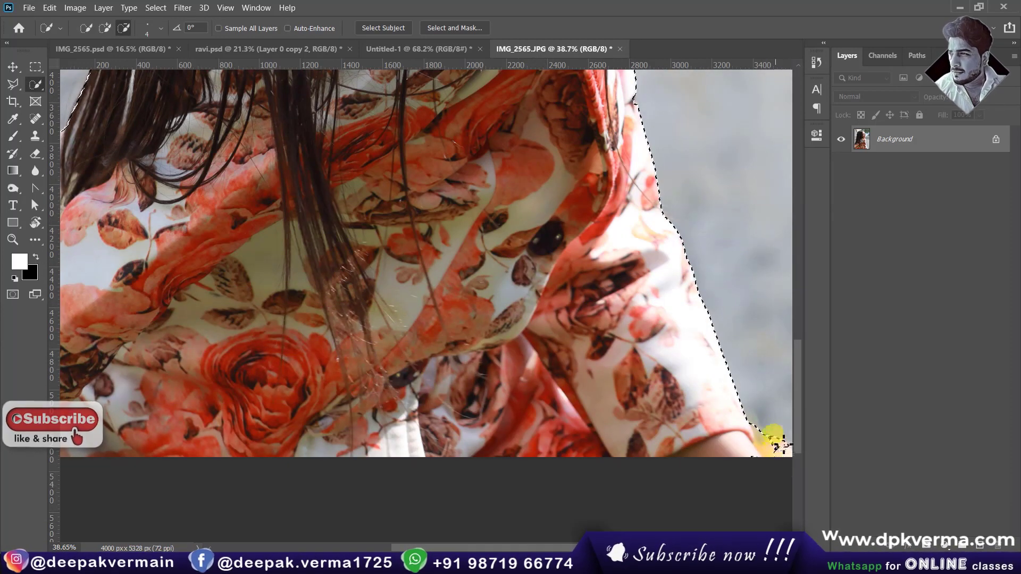
{"action": "left_click_drag", "start_coordinate": [762, 425], "coordinate": [761, 456]}
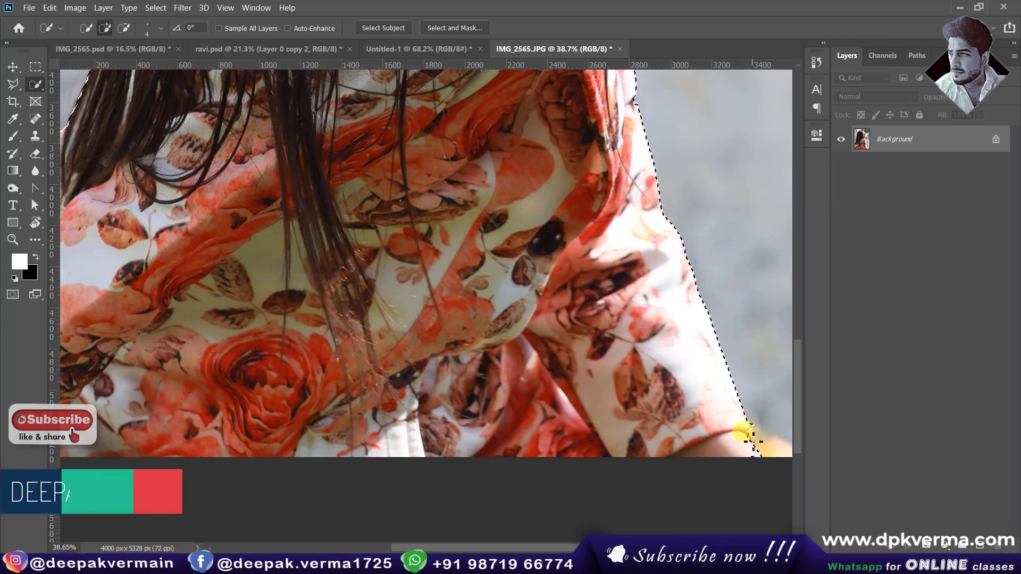
Fit the photo in view and mask Layer 0 from the selection
{"action": "key", "text": "ctrl+0"}
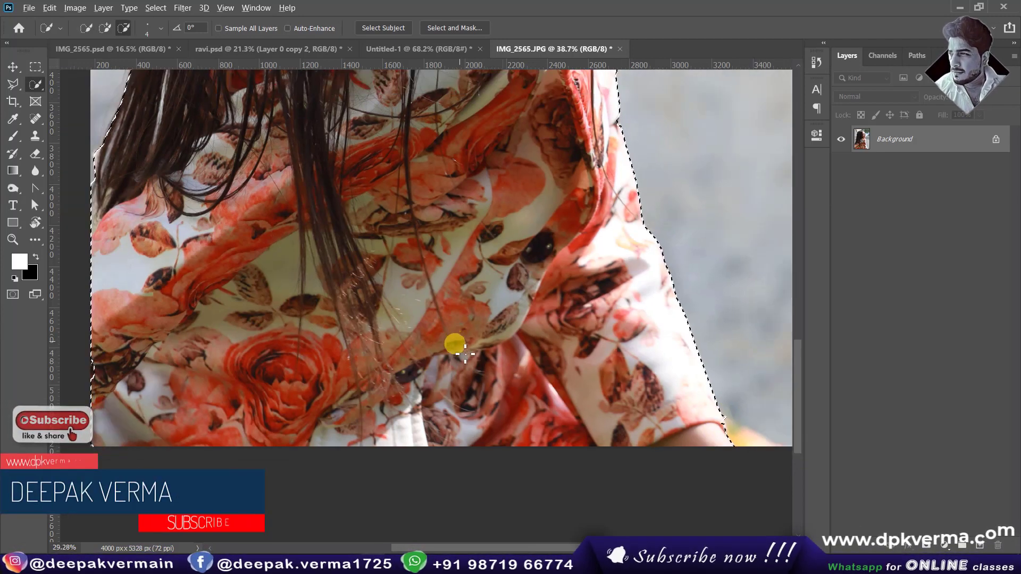
{"action": "left_click", "coordinate": [928, 545]}
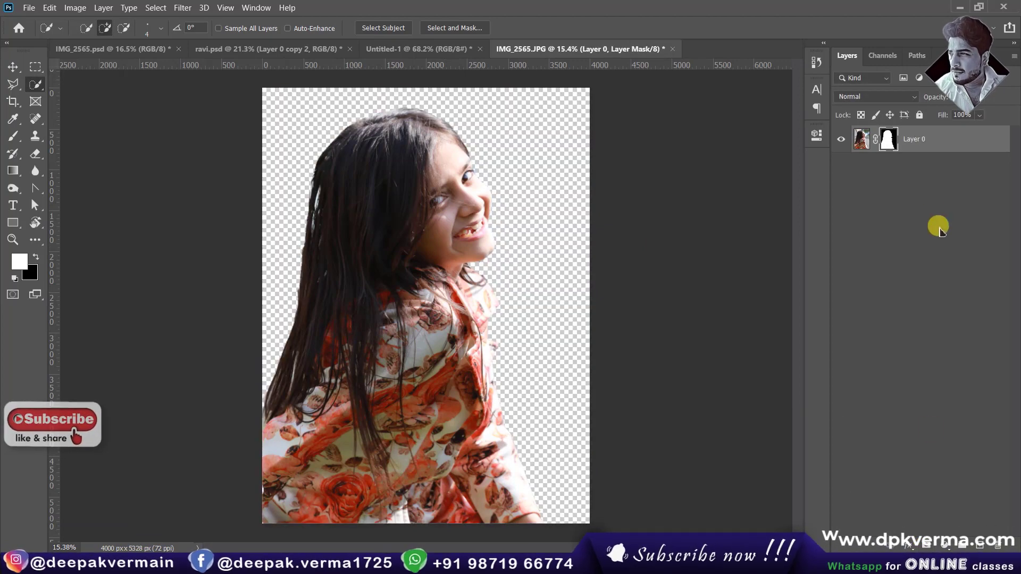
{"action": "right_click", "coordinate": [889, 139]}
{"action": "left_click", "coordinate": [900, 234]}
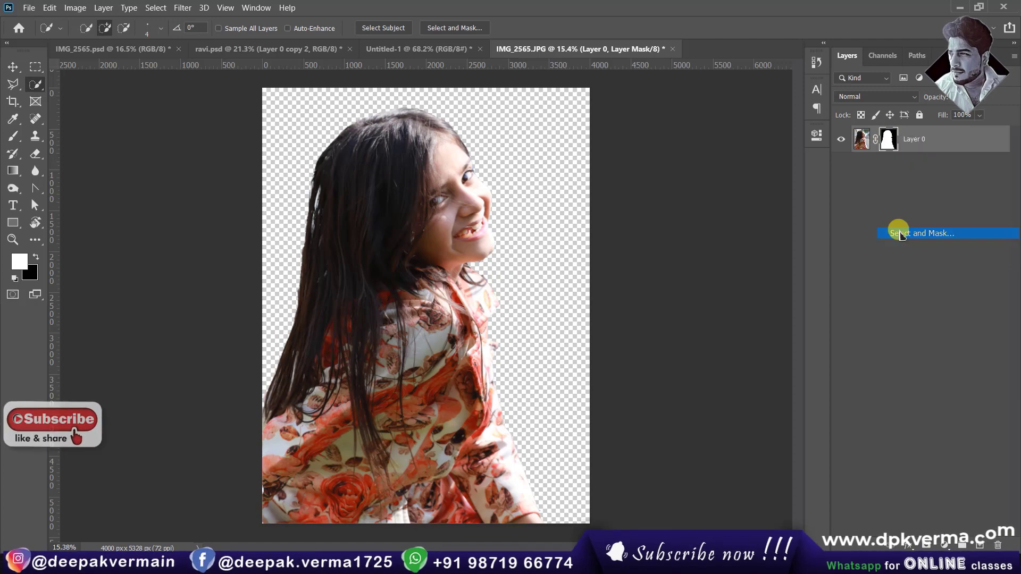
Paint the Refine Edge Brush along the girl's left and lower-left hair edges
{"action": "scroll", "coordinate": [325, 197], "scroll_direction": "up", "scroll_amount": 1}
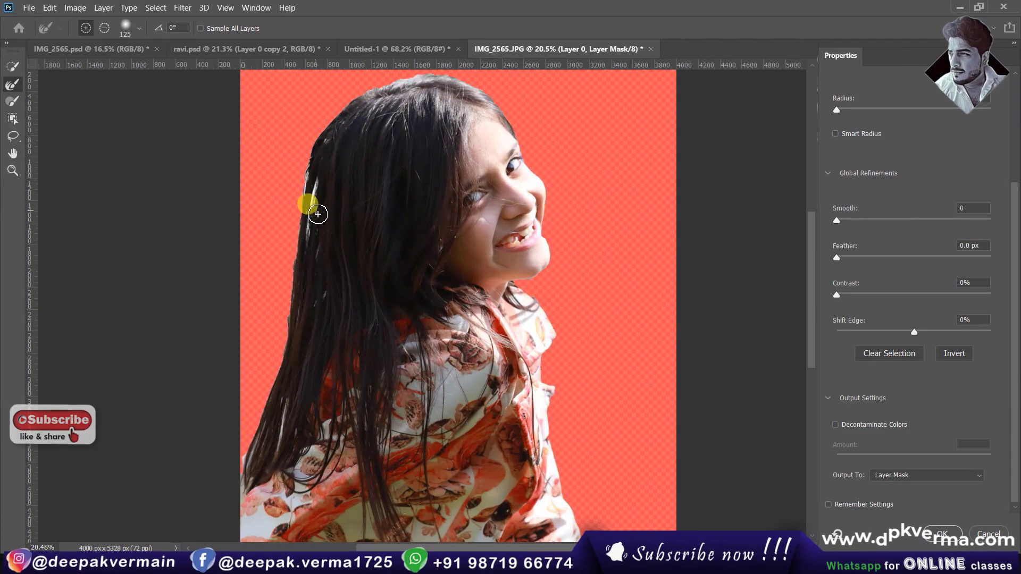
{"action": "scroll", "coordinate": [326, 210], "scroll_direction": "up", "scroll_amount": 1}
{"action": "scroll", "coordinate": [326, 221], "scroll_direction": "up", "scroll_amount": 1}
{"action": "scroll", "coordinate": [319, 235], "scroll_direction": "down", "scroll_amount": 1}
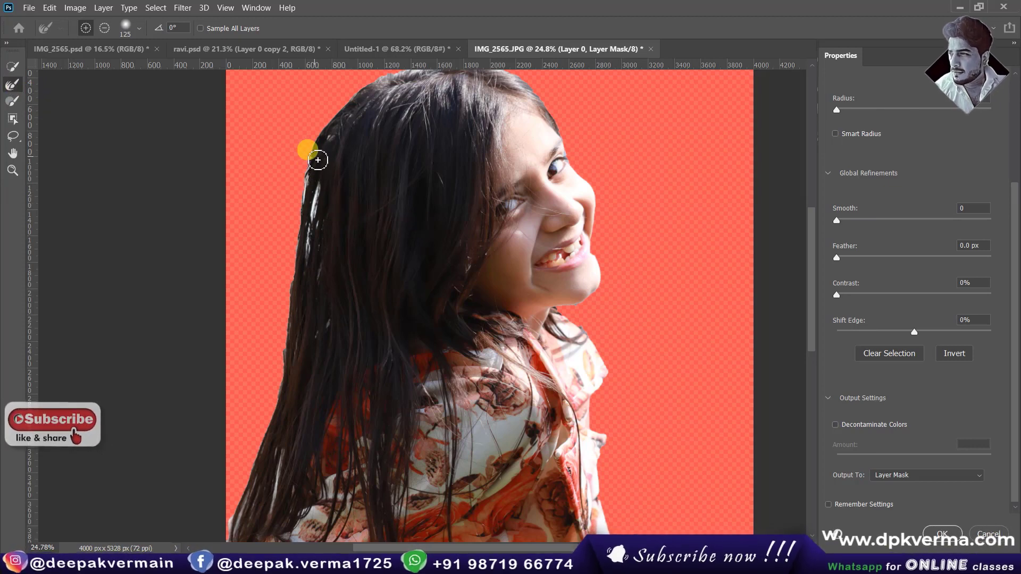
{"action": "left_click_drag", "start_coordinate": [318, 160], "coordinate": [299, 256]}
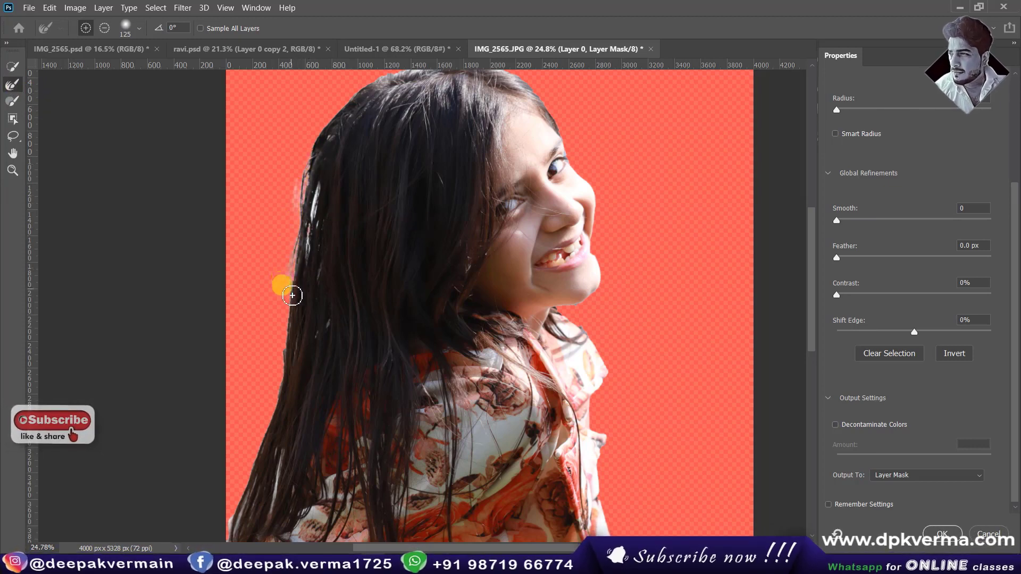
{"action": "left_click_drag", "start_coordinate": [288, 329], "coordinate": [275, 366]}
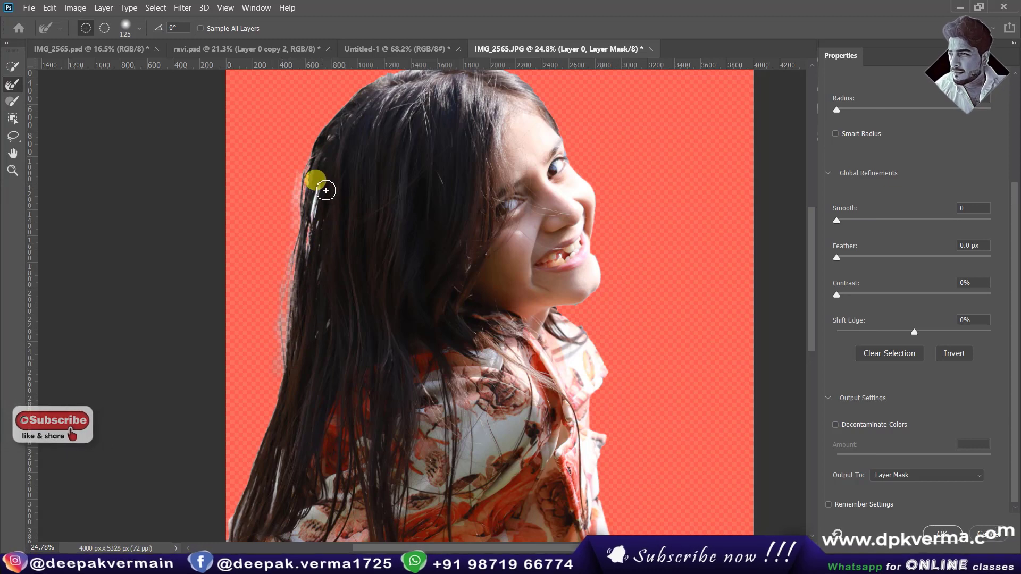
{"action": "scroll", "coordinate": [337, 277], "scroll_direction": "down", "scroll_amount": 3}
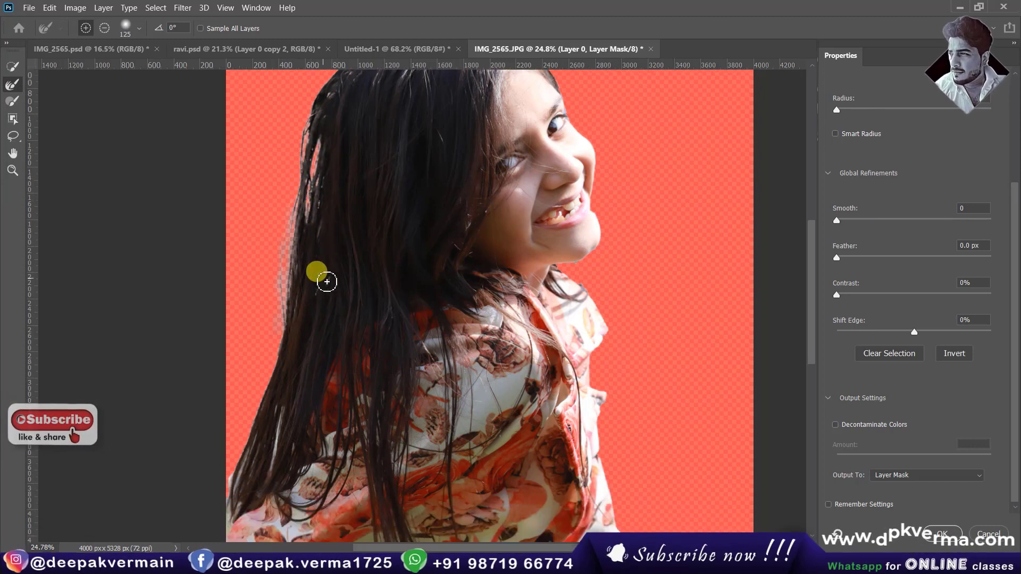
{"action": "scroll", "coordinate": [274, 445], "scroll_direction": "down", "scroll_amount": 1}
{"action": "left_click_drag", "start_coordinate": [270, 365], "coordinate": [255, 421]}
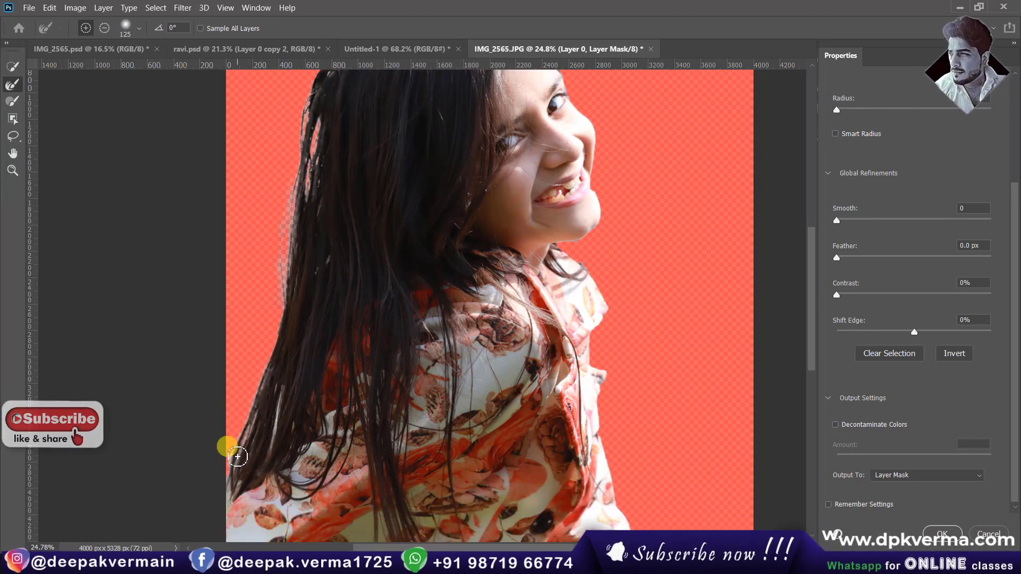
{"action": "mouse_move", "coordinate": [238, 456]}
{"action": "left_mouse_down"}
{"action": "mouse_move", "coordinate": [292, 400]}
{"action": "mouse_move", "coordinate": [269, 401]}
{"action": "mouse_move", "coordinate": [264, 446]}
{"action": "mouse_move", "coordinate": [255, 449]}
{"action": "mouse_move", "coordinate": [279, 406]}
{"action": "mouse_move", "coordinate": [267, 392]}
{"action": "left_mouse_up"}
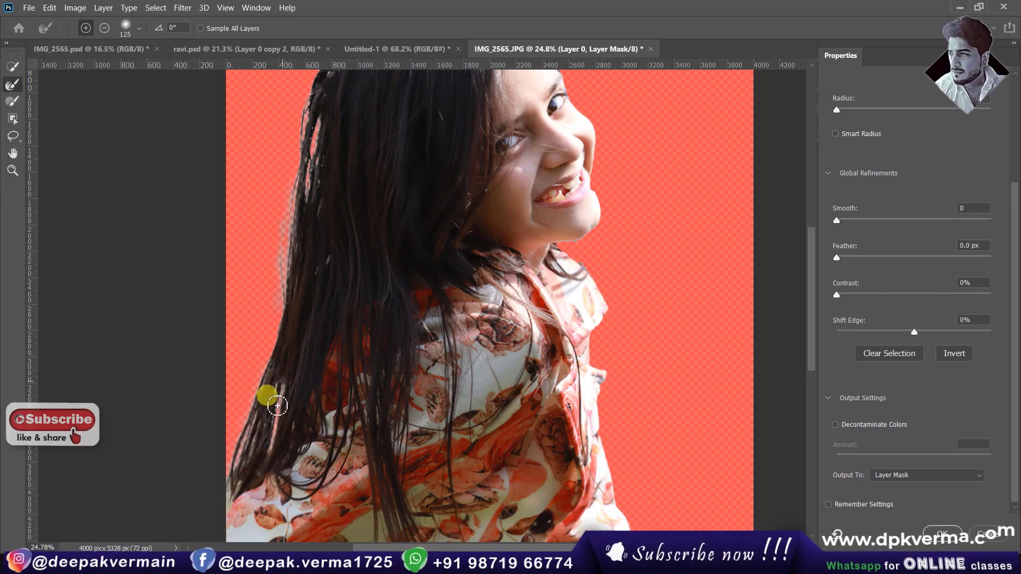
Refine the hair edges near the shirt, across the head top and down the side
{"action": "left_click", "coordinate": [614, 375]}
{"action": "scroll", "coordinate": [561, 220], "scroll_direction": "up", "scroll_amount": 2}
{"action": "scroll", "coordinate": [528, 182], "scroll_direction": "up", "scroll_amount": 6}
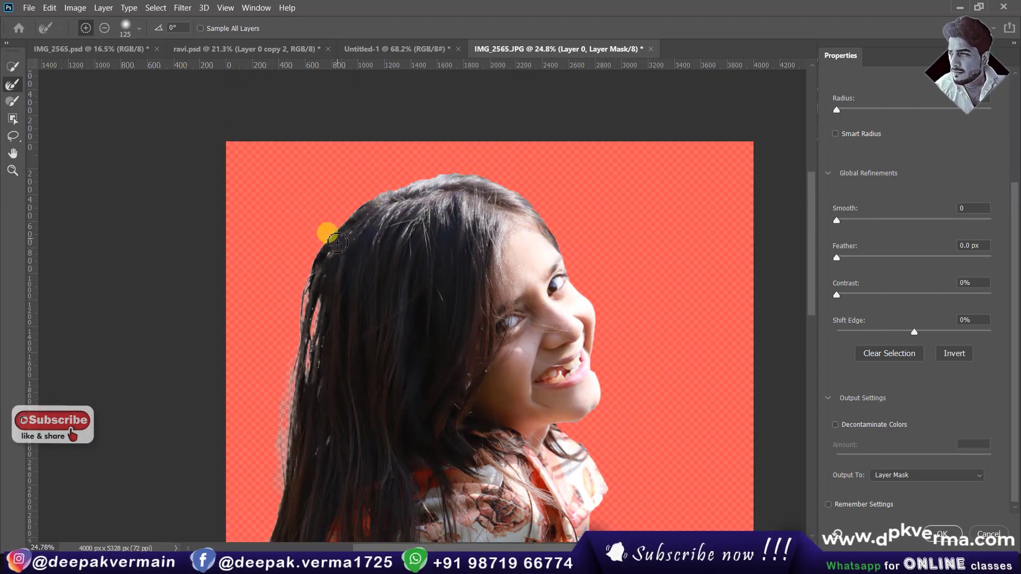
{"action": "left_click_drag", "start_coordinate": [342, 238], "coordinate": [363, 214]}
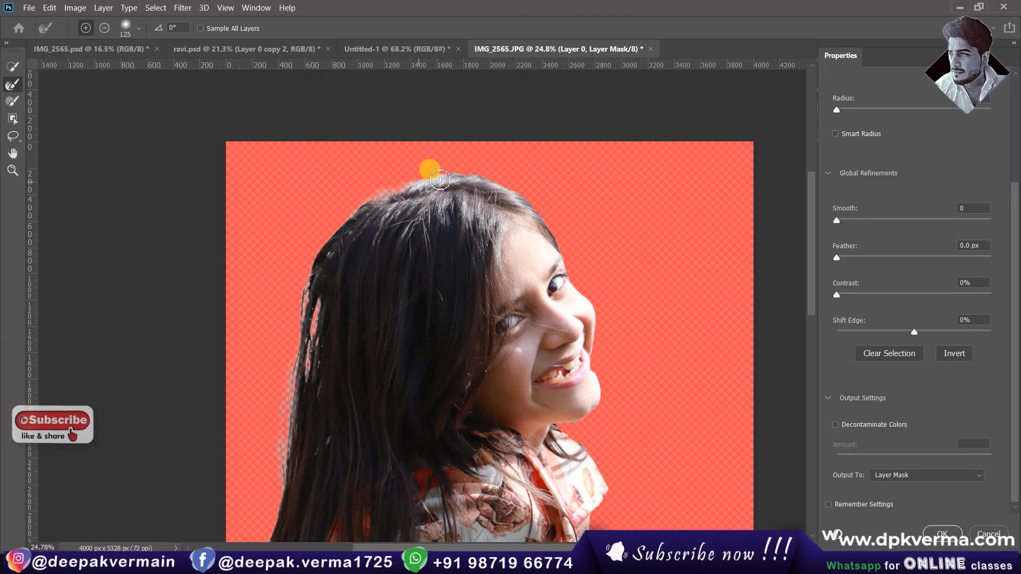
{"action": "mouse_move", "coordinate": [440, 179]}
{"action": "left_mouse_down"}
{"action": "mouse_move", "coordinate": [474, 175]}
{"action": "mouse_move", "coordinate": [551, 223]}
{"action": "left_mouse_up"}
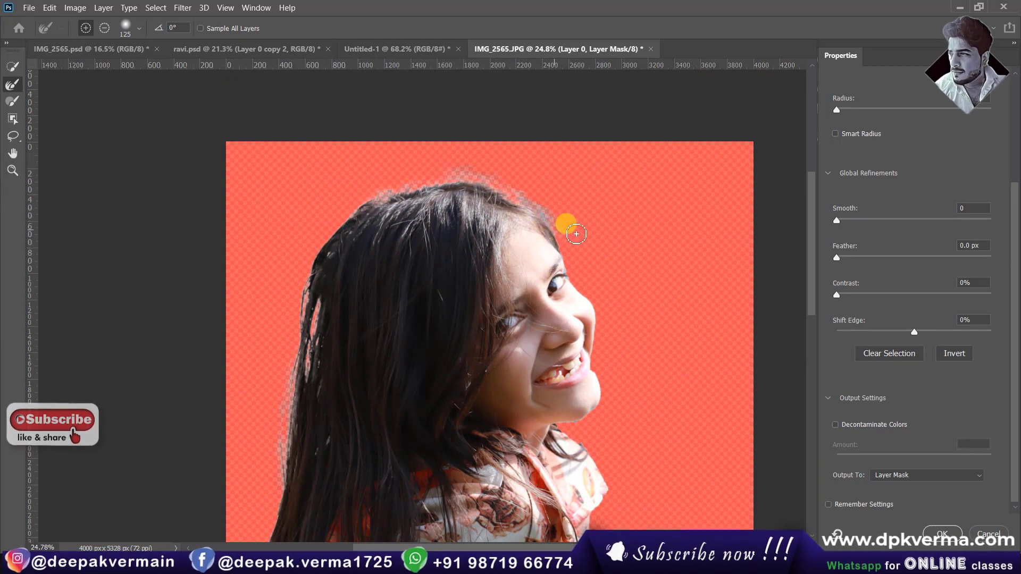
{"action": "mouse_move", "coordinate": [610, 199]}
{"action": "left_mouse_down"}
{"action": "mouse_move", "coordinate": [362, 207]}
{"action": "mouse_move", "coordinate": [317, 270]}
{"action": "mouse_move", "coordinate": [340, 281]}
{"action": "left_mouse_up"}
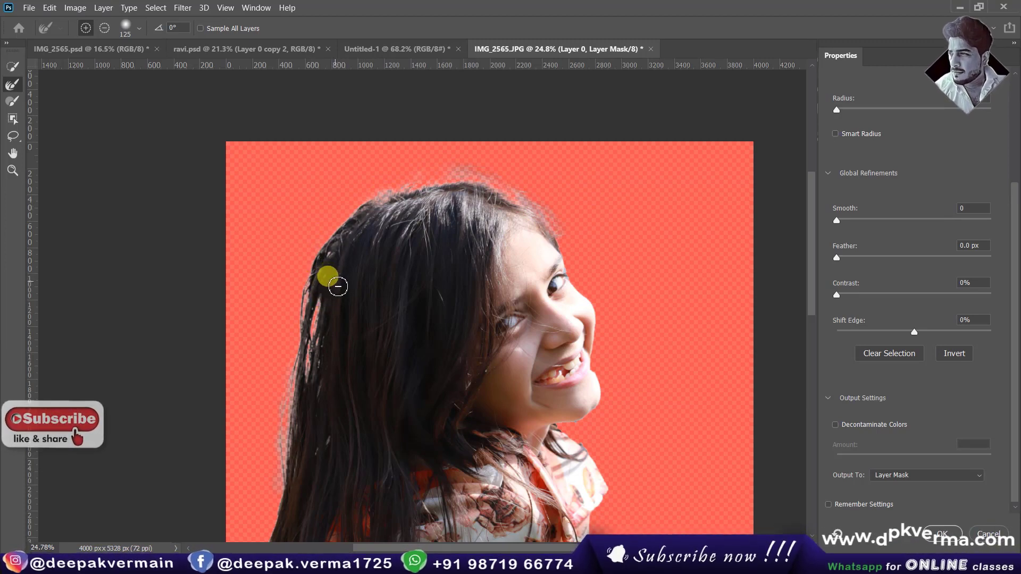
Keep Output To set to Layer Mask and apply the refinement
{"action": "scroll", "coordinate": [338, 286], "scroll_direction": "down", "scroll_amount": 2}
{"action": "scroll", "coordinate": [339, 282], "scroll_direction": "down", "scroll_amount": 2}
{"action": "scroll", "coordinate": [338, 279], "scroll_direction": "down", "scroll_amount": 2}
{"action": "scroll", "coordinate": [338, 276], "scroll_direction": "down", "scroll_amount": 2}
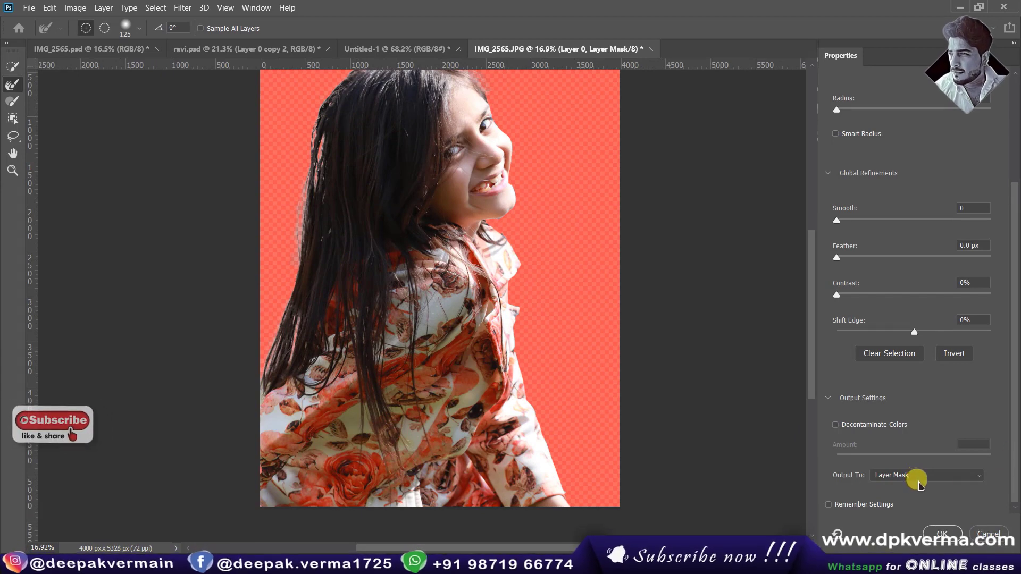
{"action": "left_click", "coordinate": [919, 485]}
{"action": "left_click", "coordinate": [925, 493]}
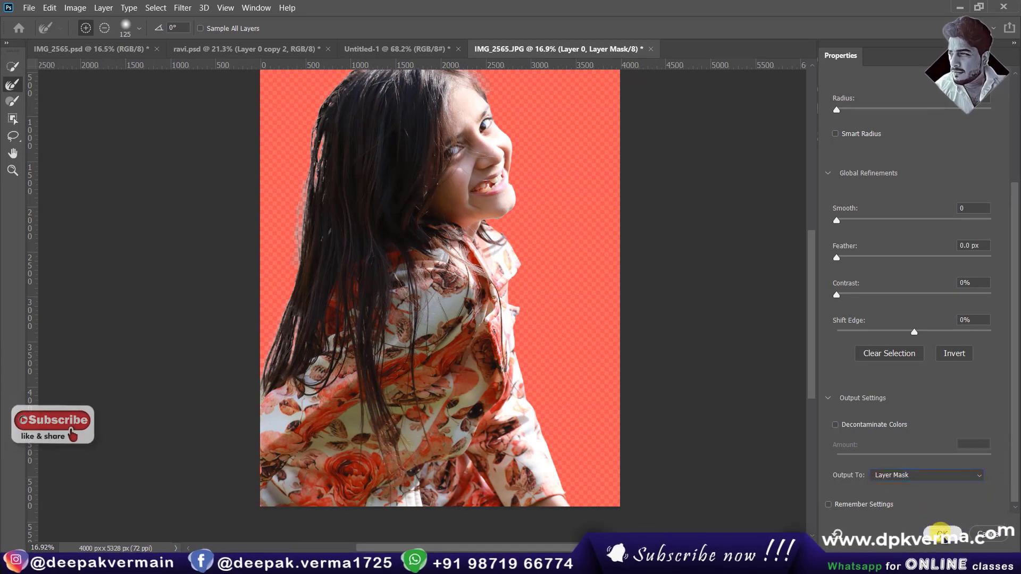
{"action": "left_click", "coordinate": [941, 533]}
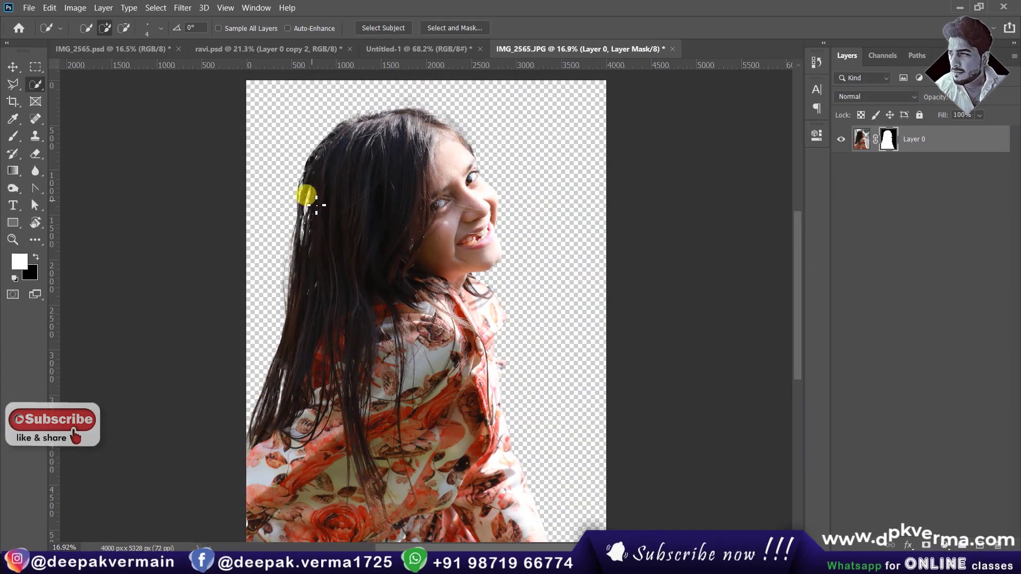
Create a new white 1920 × 1080 px document at 150 ppi from File > New
{"action": "scroll", "coordinate": [308, 212], "scroll_direction": "up", "scroll_amount": 5}
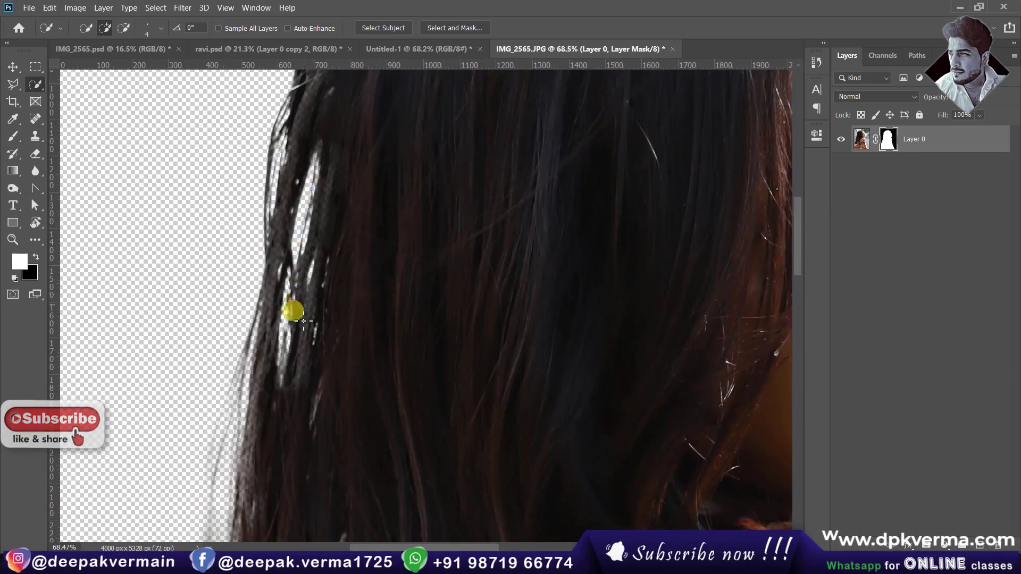
{"action": "scroll", "coordinate": [298, 320], "scroll_direction": "down", "scroll_amount": 2}
{"action": "scroll", "coordinate": [306, 311], "scroll_direction": "down", "scroll_amount": 2}
{"action": "scroll", "coordinate": [314, 309], "scroll_direction": "down", "scroll_amount": 1}
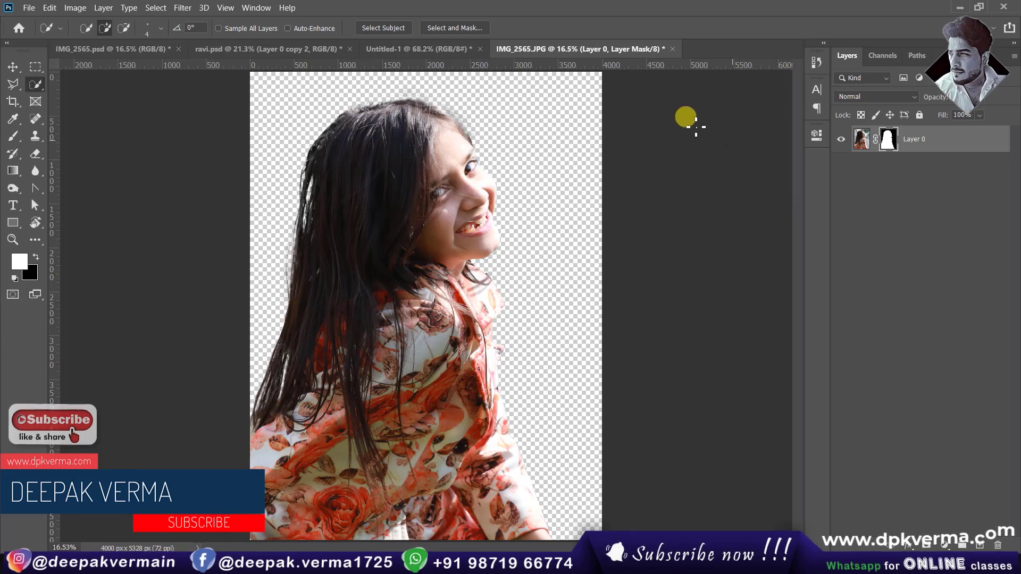
{"action": "left_click", "coordinate": [29, 8]}
{"action": "left_click", "coordinate": [27, 23]}
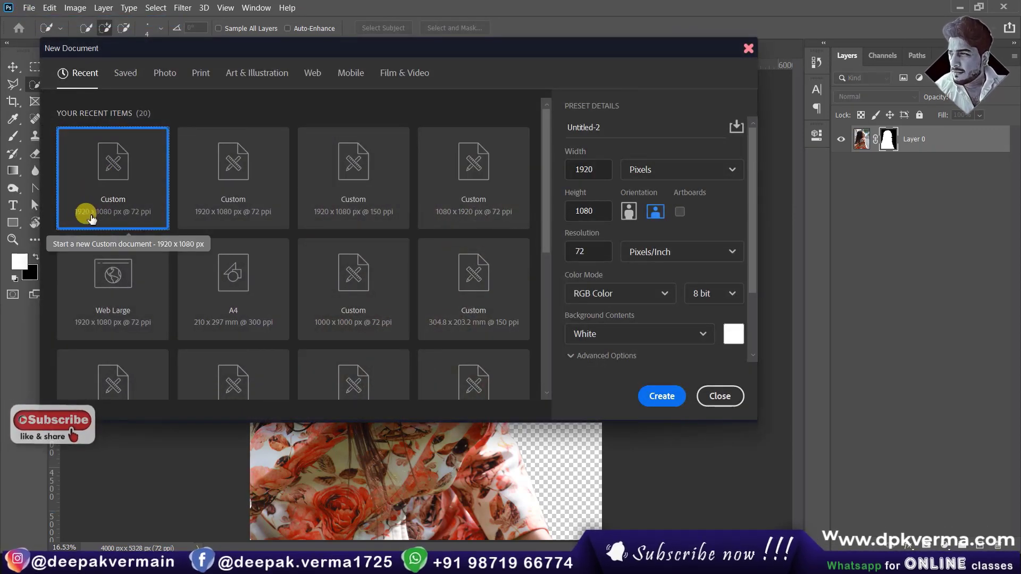
{"action": "left_click", "coordinate": [582, 251]}
{"action": "type", "text": "150"}
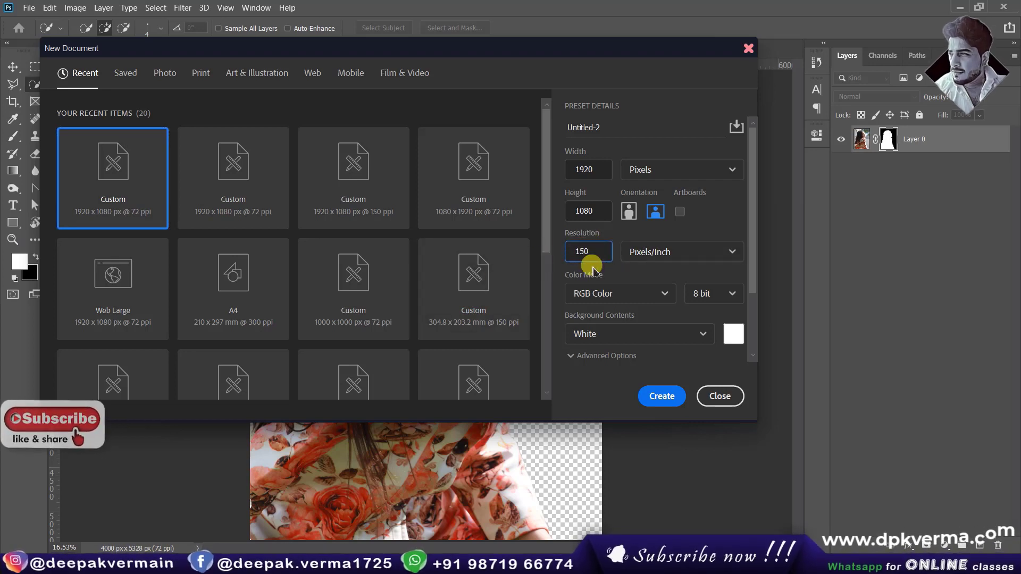
{"action": "left_click", "coordinate": [657, 395]}
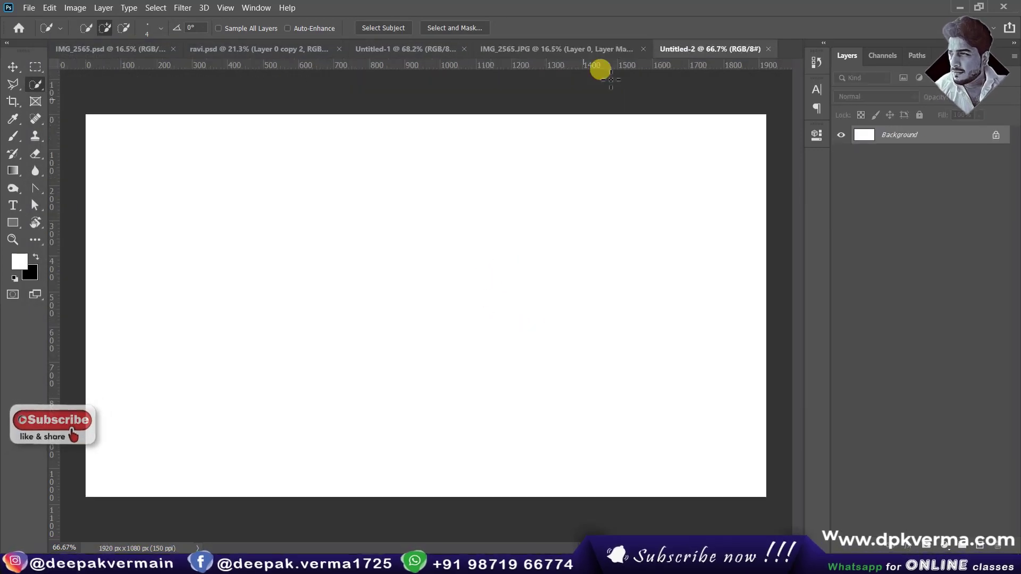
Drag the masked girl from her photo into the new Untitled-2 document with the Move tool
{"action": "left_click", "coordinate": [596, 53]}
{"action": "left_click", "coordinate": [13, 67]}
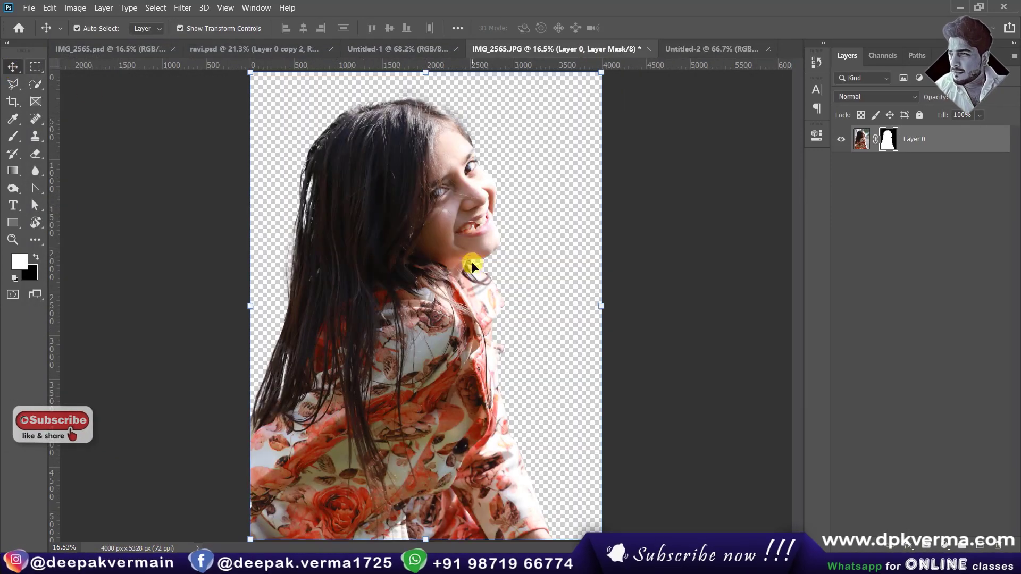
{"action": "mouse_move", "coordinate": [439, 234]}
{"action": "left_mouse_down"}
{"action": "mouse_move", "coordinate": [514, 197]}
{"action": "mouse_move", "coordinate": [367, 314]}
{"action": "left_mouse_up"}
{"action": "scroll", "coordinate": [417, 321], "scroll_direction": "down", "scroll_amount": 3}
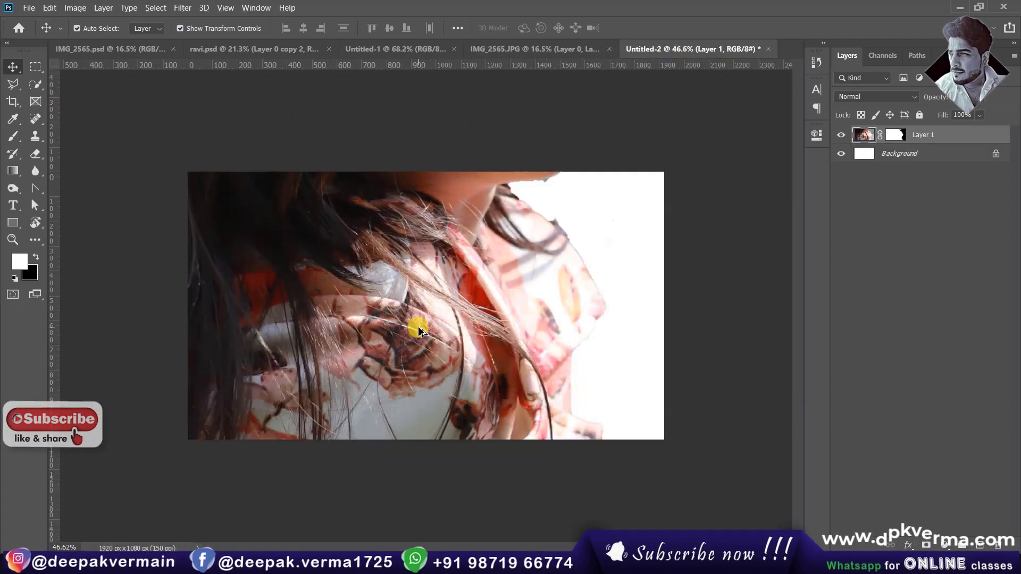
{"action": "scroll", "coordinate": [418, 327], "scroll_direction": "down", "scroll_amount": 2}
{"action": "scroll", "coordinate": [419, 333], "scroll_direction": "down", "scroll_amount": 2}
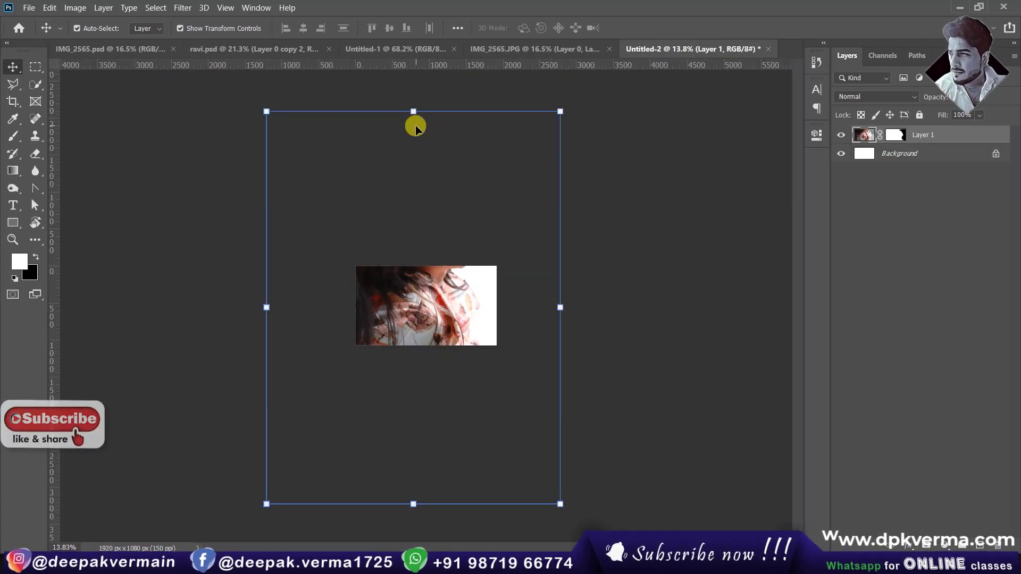
Scale the girl down to 21.35% and place her just right of centre
{"action": "left_click_drag", "start_coordinate": [413, 111], "coordinate": [415, 266]}
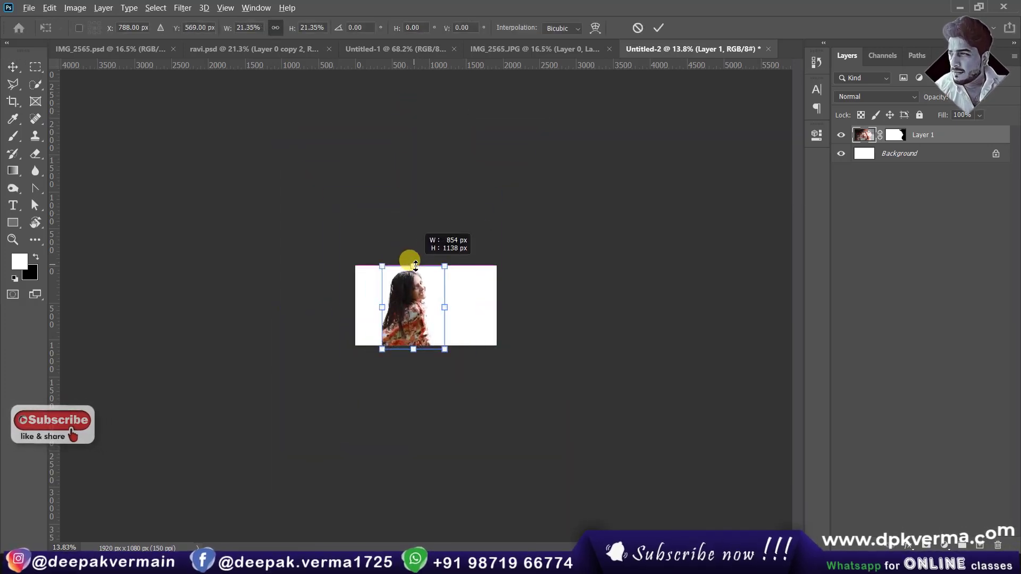
{"action": "scroll", "coordinate": [420, 331], "scroll_direction": "up", "scroll_amount": 3}
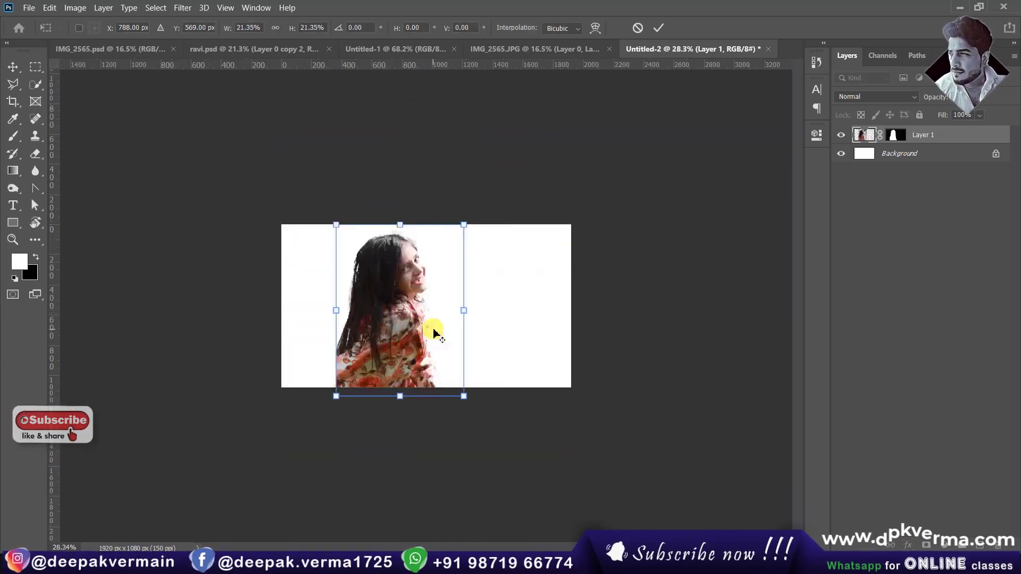
{"action": "scroll", "coordinate": [428, 332], "scroll_direction": "up", "scroll_amount": 2}
{"action": "scroll", "coordinate": [425, 334], "scroll_direction": "up", "scroll_amount": 2}
{"action": "left_click_drag", "start_coordinate": [356, 310], "coordinate": [449, 307]}
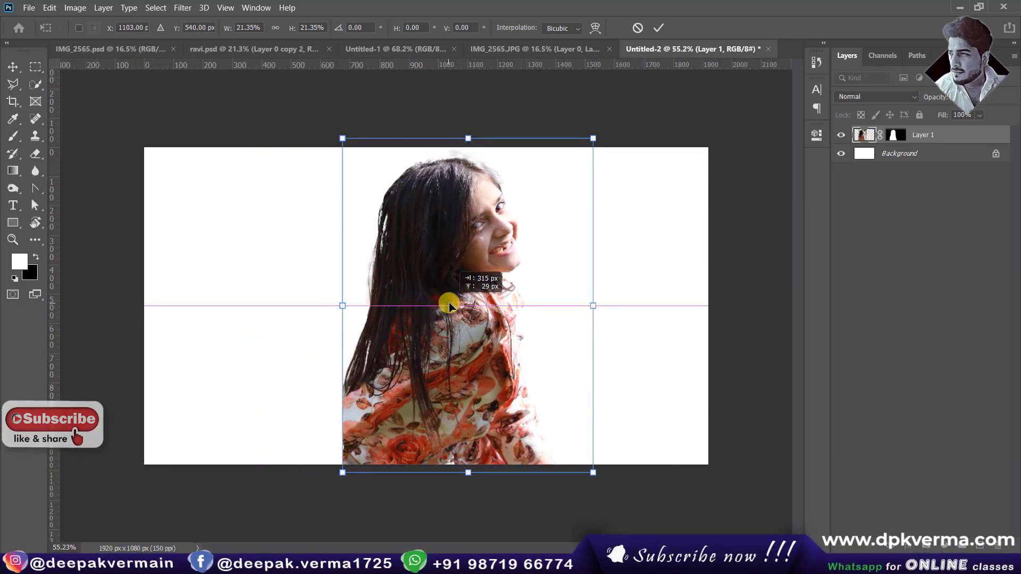
{"action": "left_click_drag", "start_coordinate": [449, 307], "coordinate": [440, 308]}
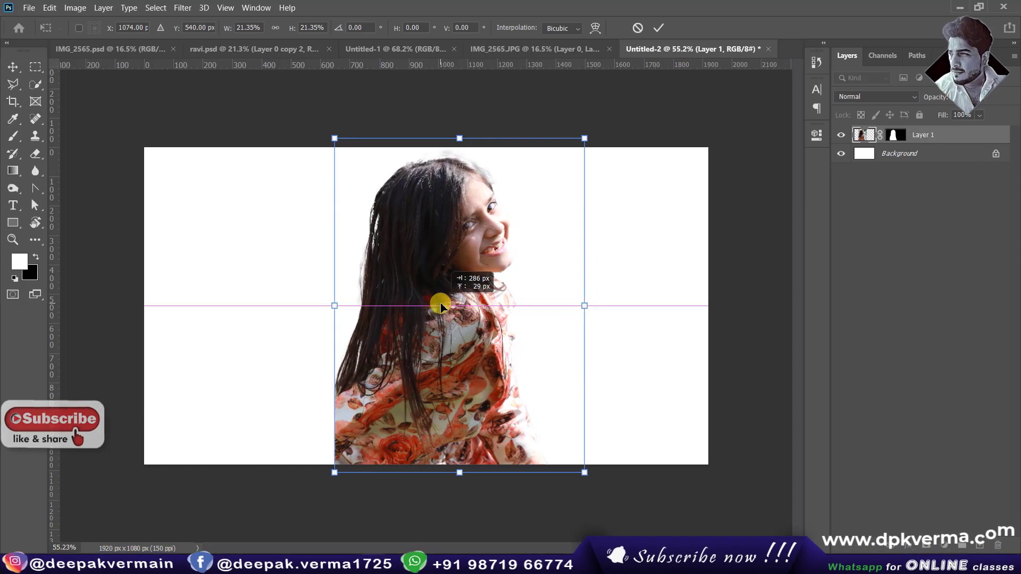
{"action": "left_click", "coordinate": [661, 33]}
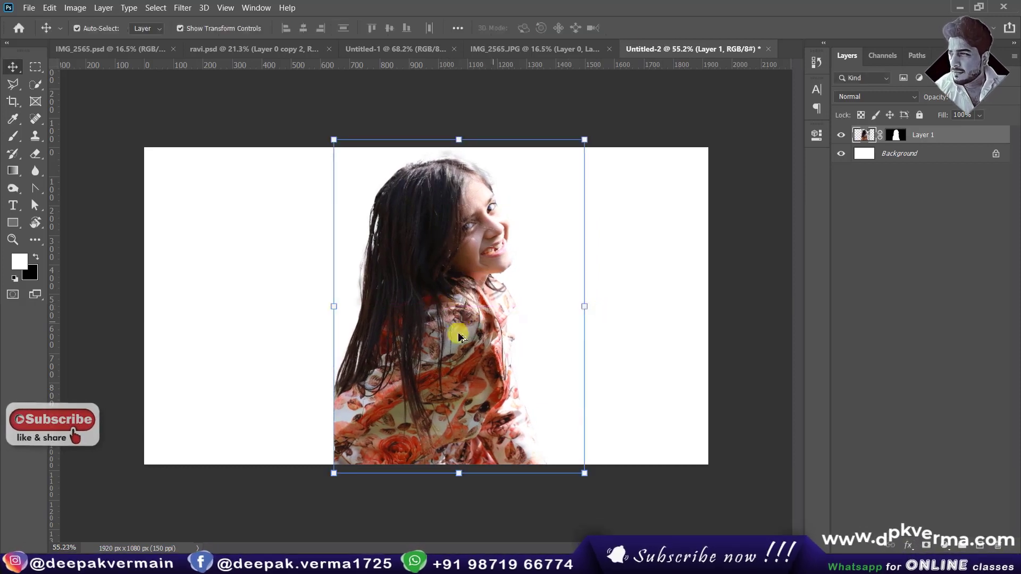
{"action": "scroll", "coordinate": [452, 327], "scroll_direction": "up", "scroll_amount": 1}
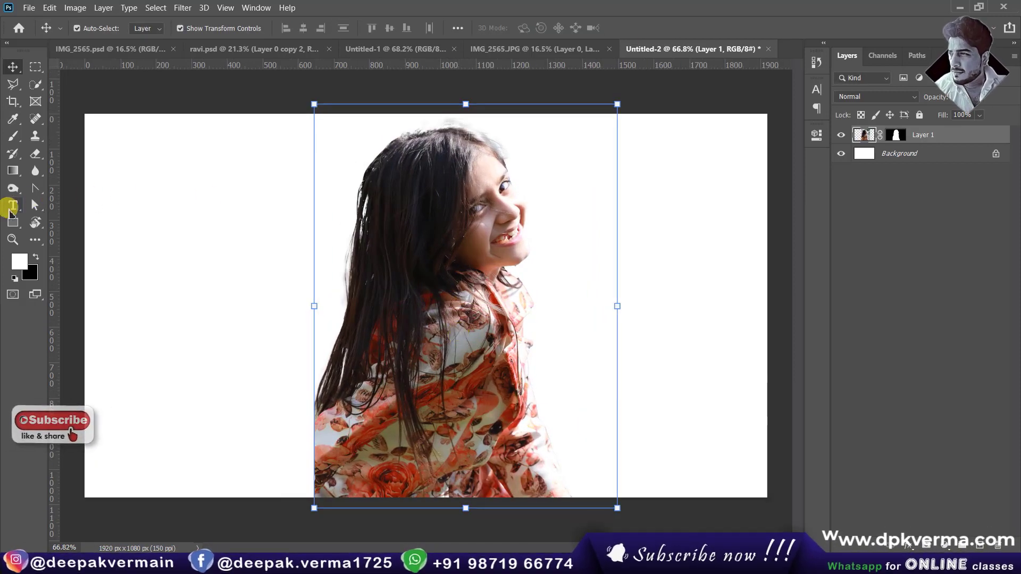
Add a text layer spelling J I V I K A vertically, one letter per line, left of the girl
{"action": "left_click", "coordinate": [12, 207]}
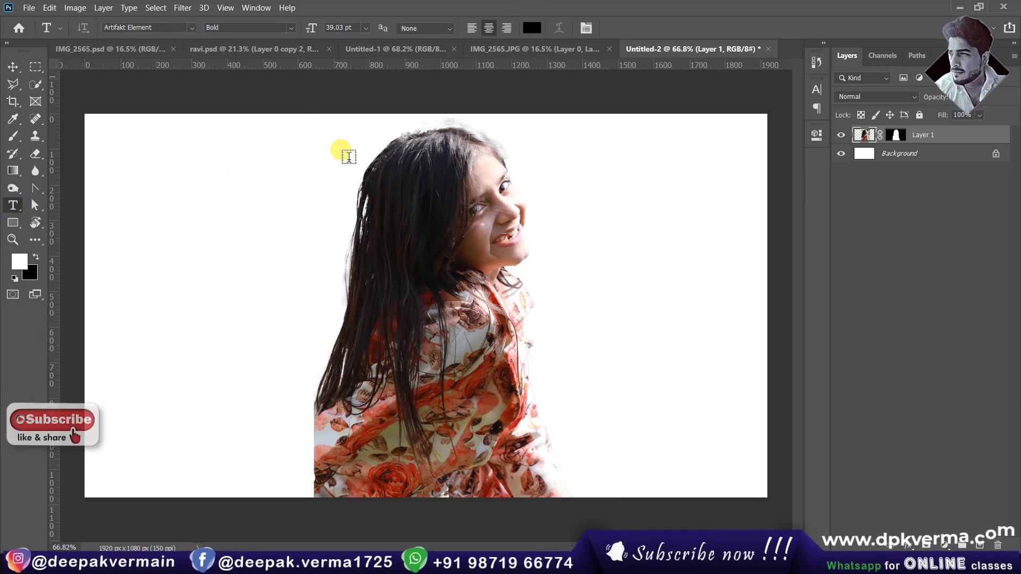
{"action": "left_click", "coordinate": [197, 194]}
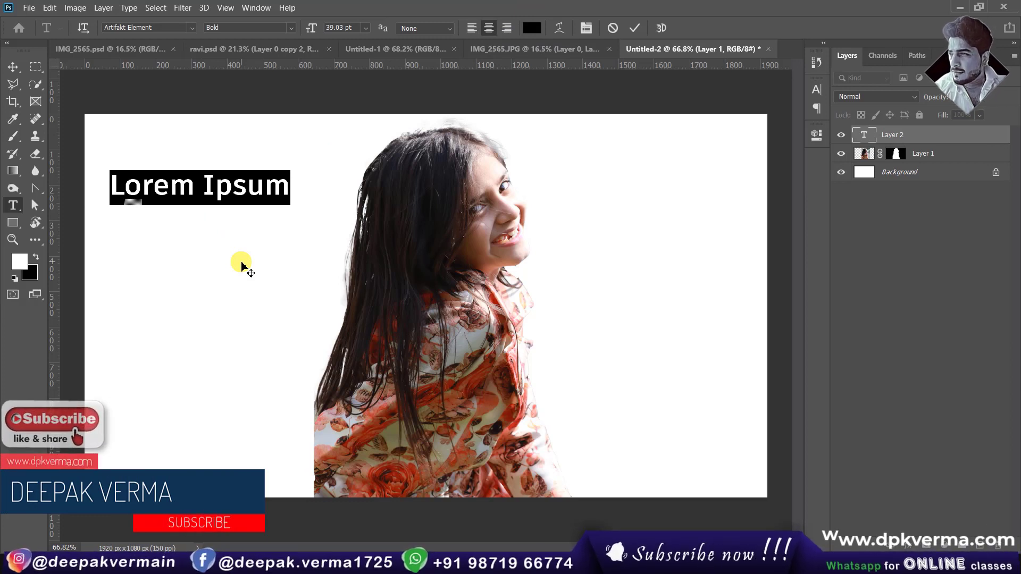
{"action": "type", "text": "J"}
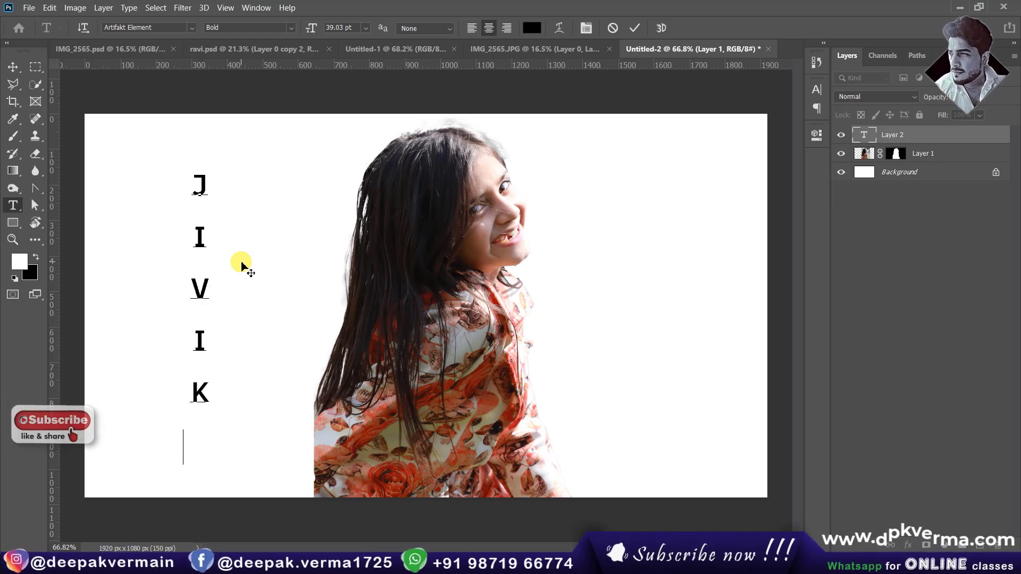
{"action": "type", "text": "A"}
{"action": "left_click", "coordinate": [13, 66]}
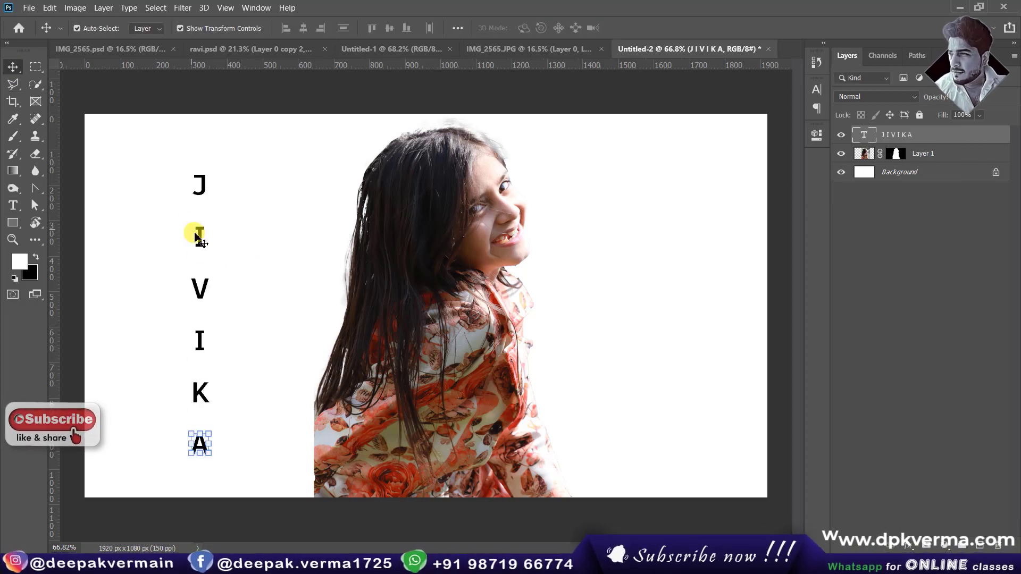
{"action": "left_click_drag", "start_coordinate": [196, 236], "coordinate": [269, 242]}
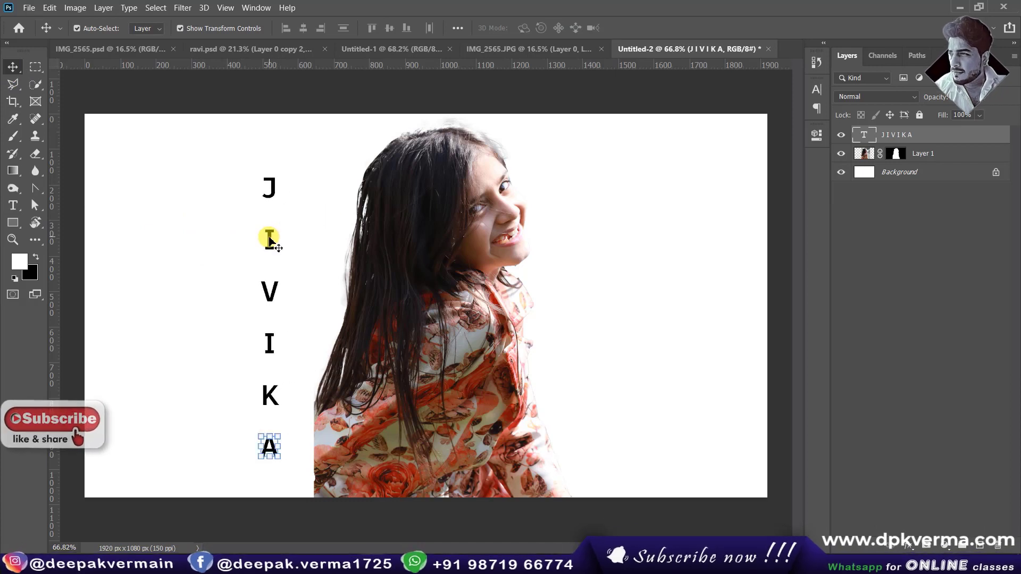
Enlarge JIVIKA in The Bold Font Bold with 80 pt leading, moved over the girl's hair
{"action": "left_click", "coordinate": [818, 92]}
{"action": "left_click_drag", "start_coordinate": [673, 127], "coordinate": [681, 137]}
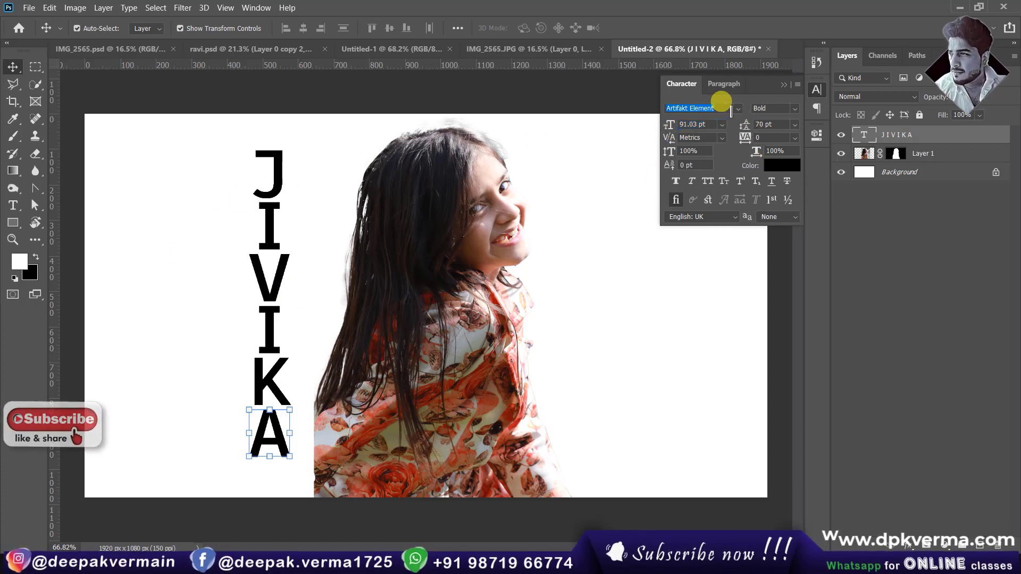
{"action": "type", "text": "THE B"}
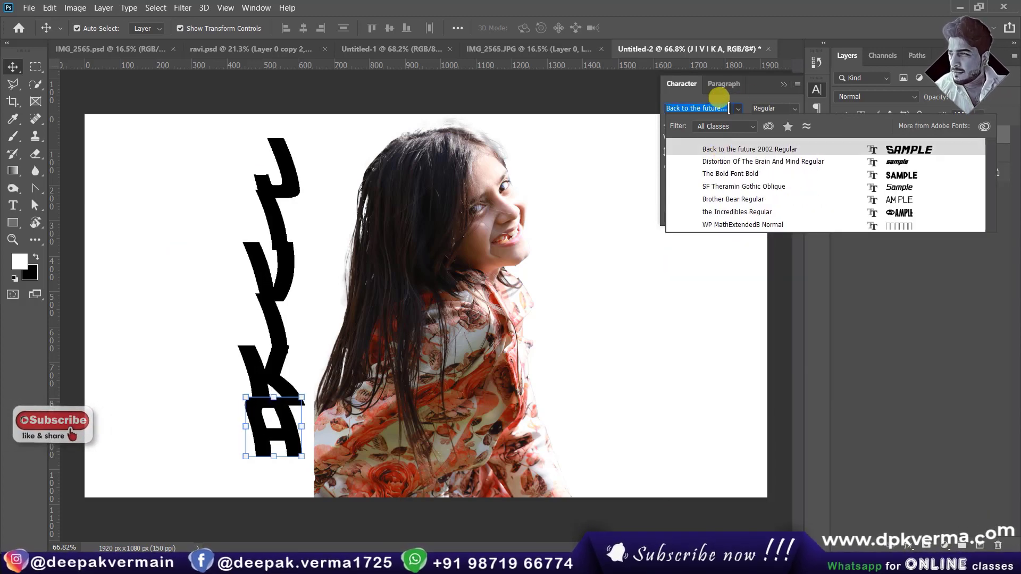
{"action": "left_click", "coordinate": [730, 175]}
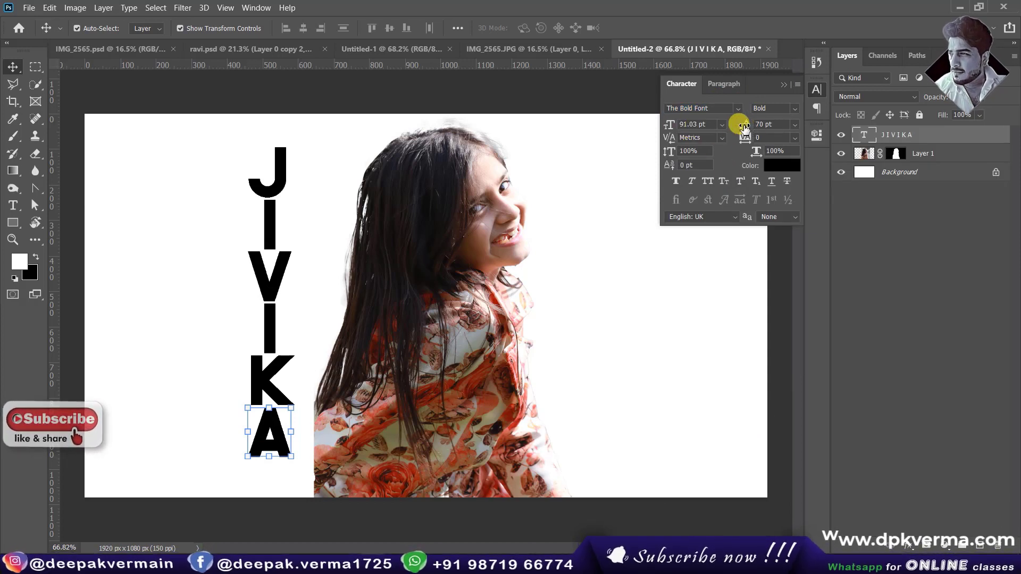
{"action": "left_click_drag", "start_coordinate": [744, 128], "coordinate": [750, 129]}
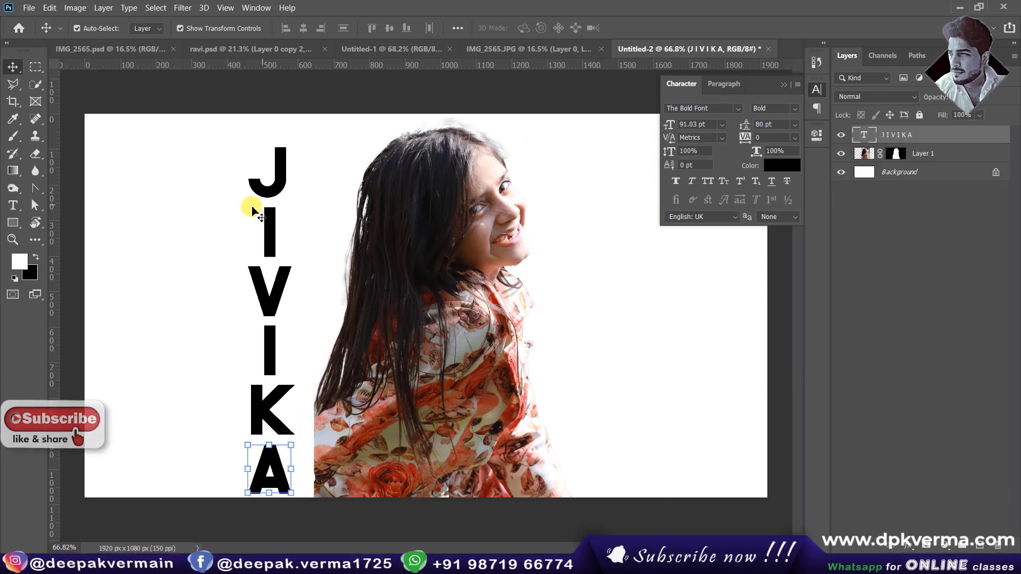
{"action": "left_click_drag", "start_coordinate": [254, 212], "coordinate": [384, 219]}
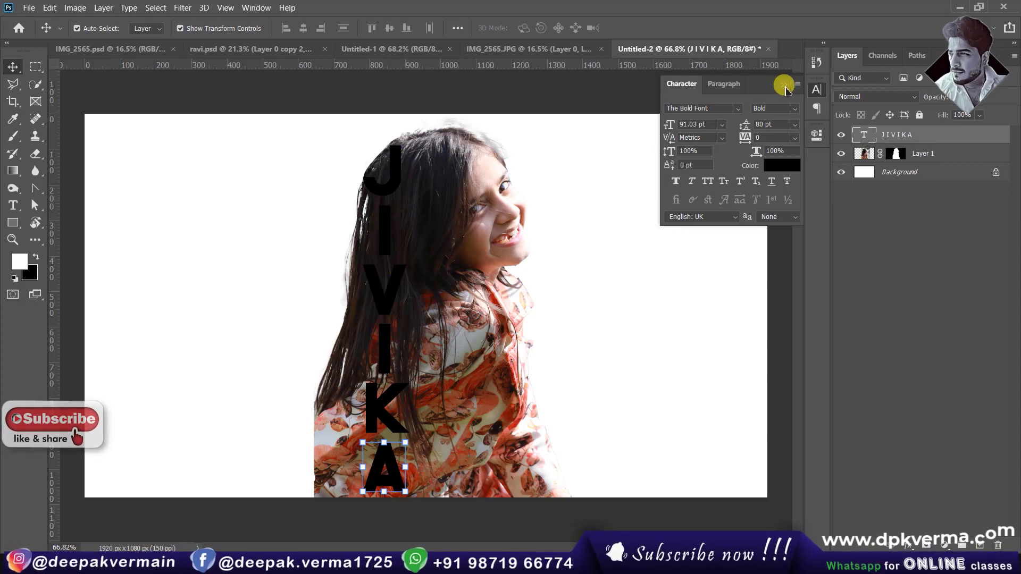
{"action": "left_click", "coordinate": [784, 84]}
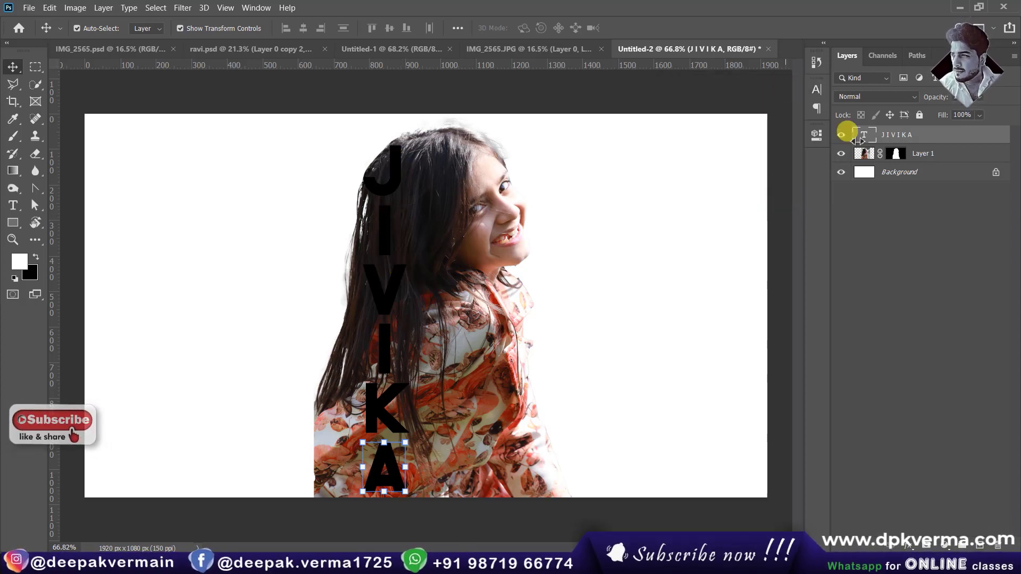
Target Layer 1's mask with a black brush of about 100 px
{"action": "left_click", "coordinate": [898, 156]}
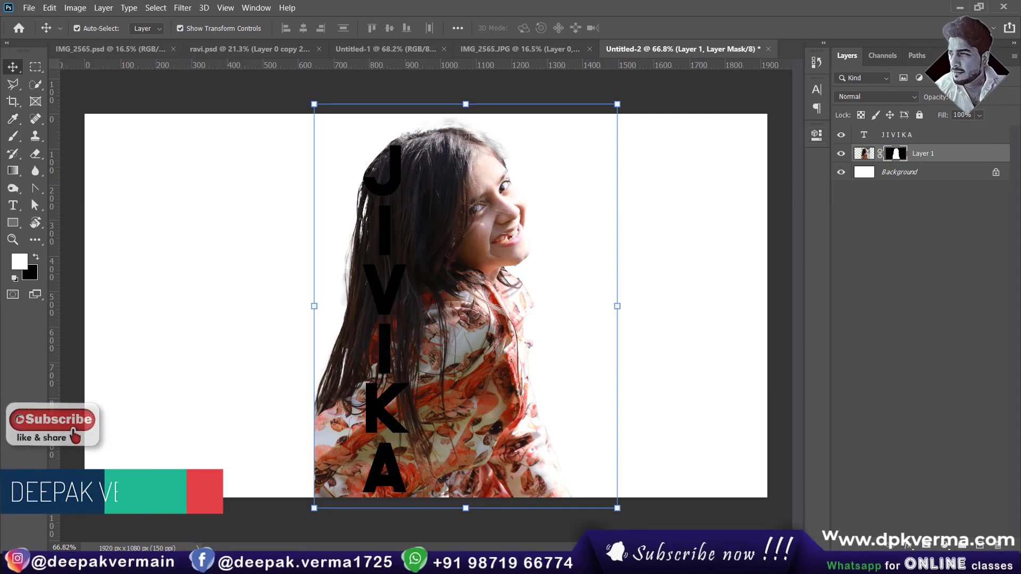
{"action": "left_click", "coordinate": [13, 137]}
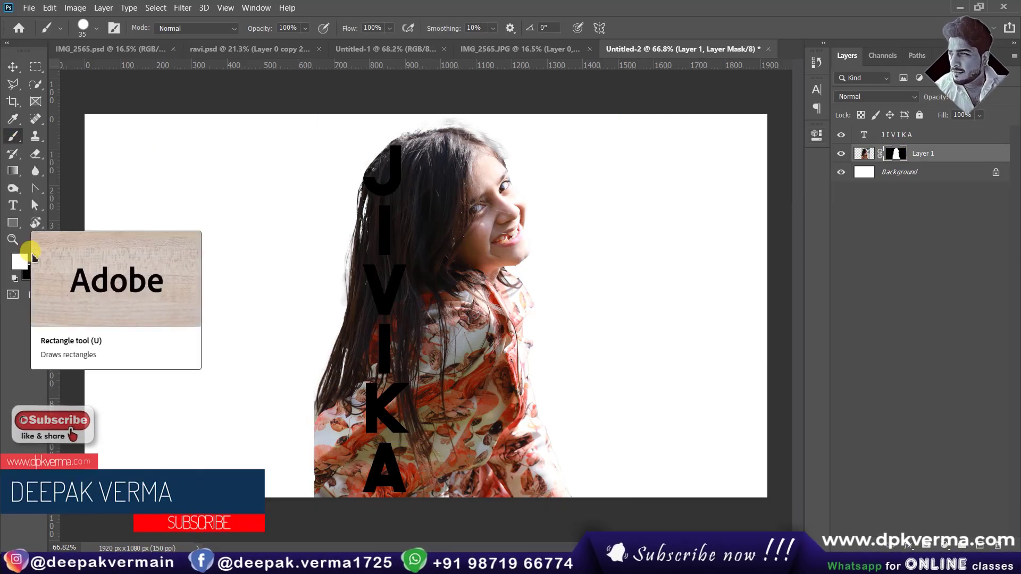
{"action": "left_click", "coordinate": [35, 258]}
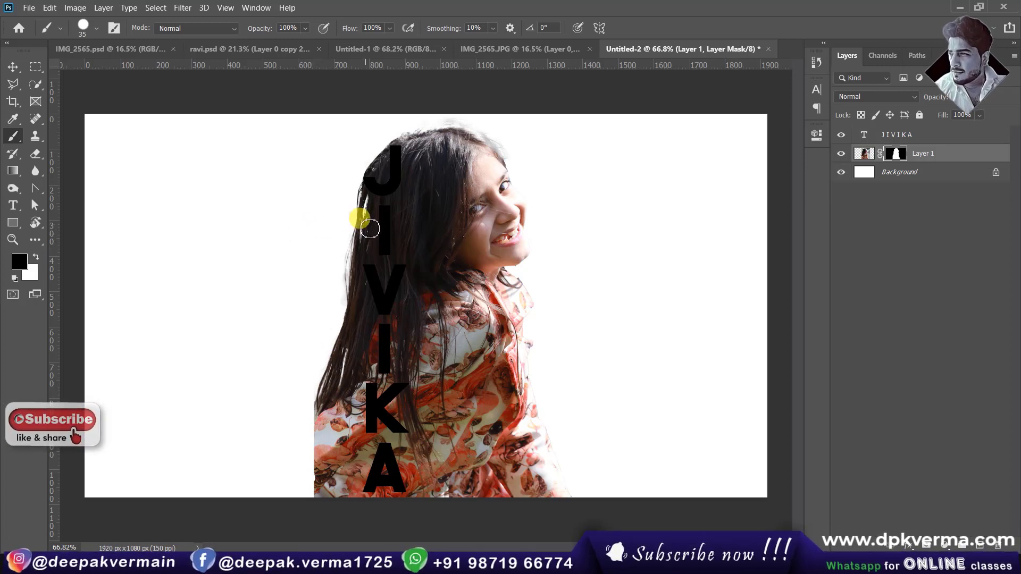
{"action": "key", "text": "bracketright"}
{"action": "key", "text": "bracketright"}
{"action": "key", "text": "bracketright"}
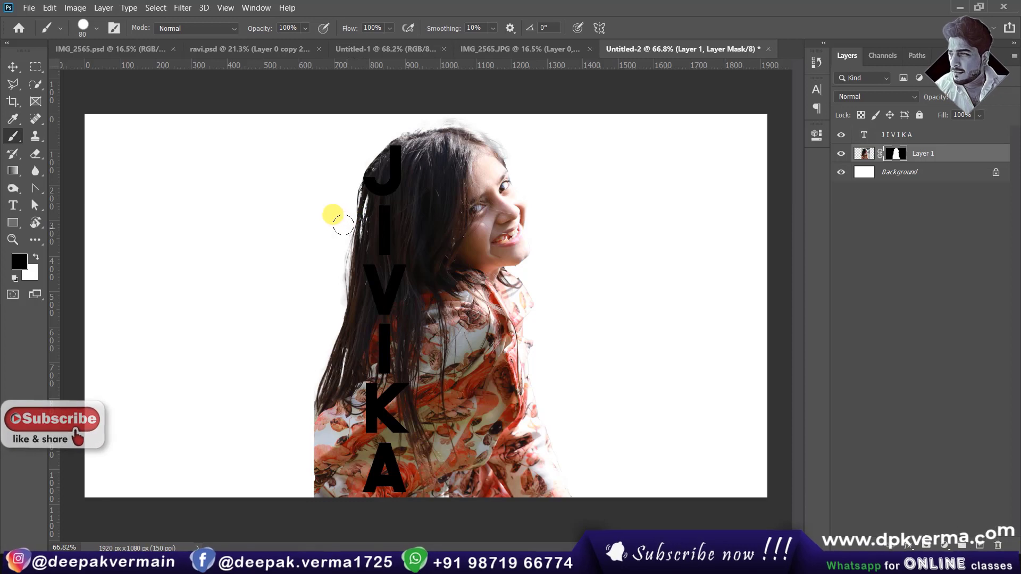
{"action": "left_click", "coordinate": [96, 27]}
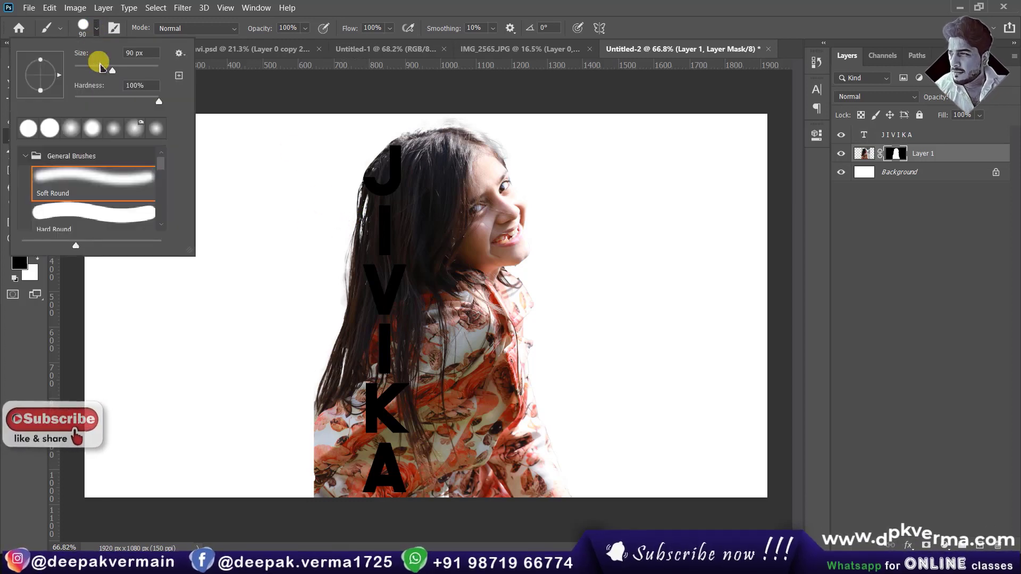
{"action": "left_click_drag", "start_coordinate": [113, 67], "coordinate": [118, 68]}
{"action": "left_click", "coordinate": [97, 29]}
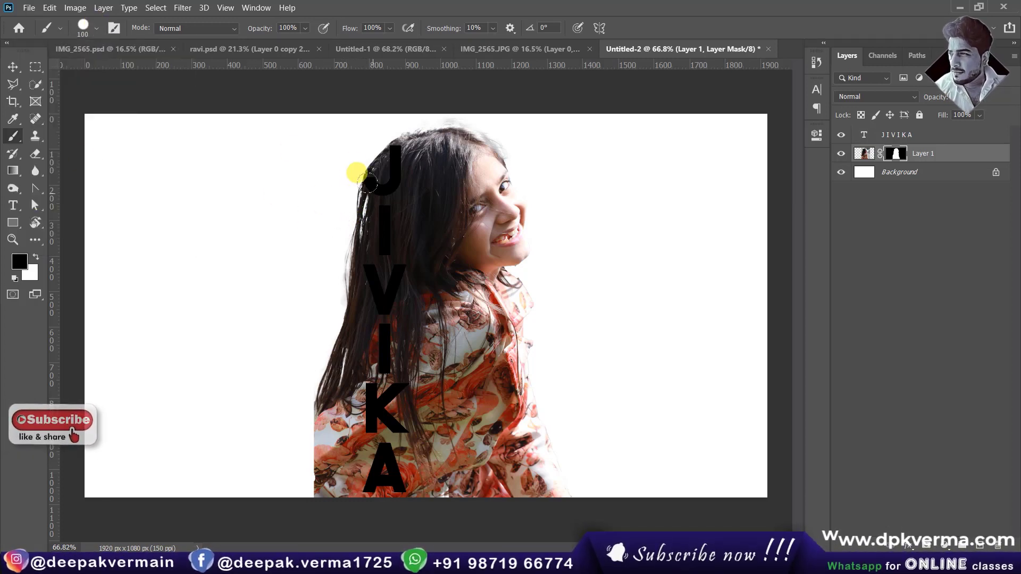
Paint out the hair strip left of the JIVIKA letters
{"action": "left_click", "coordinate": [367, 145]}
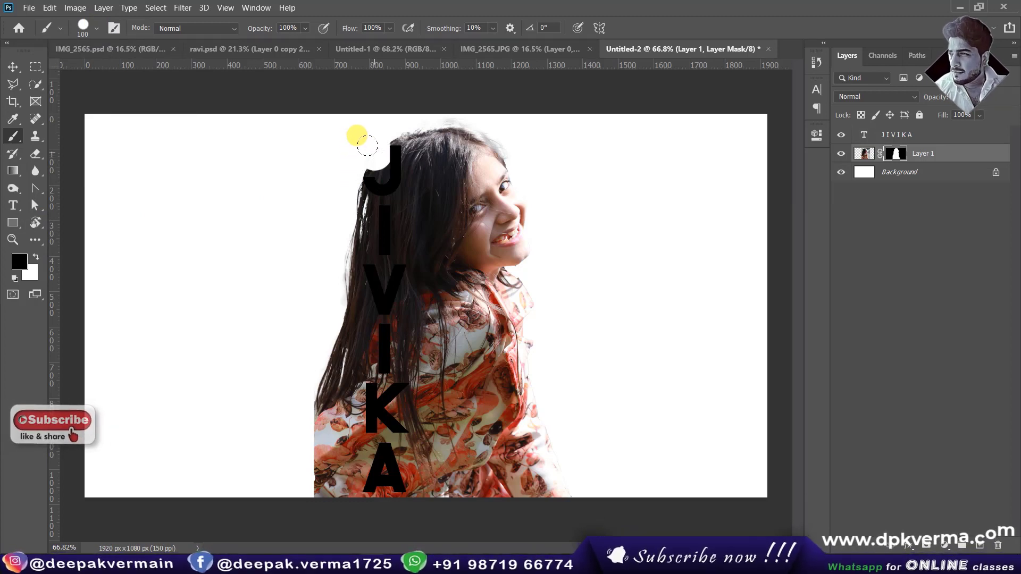
{"action": "left_click", "coordinate": [363, 477], "text": "shift"}
{"action": "mouse_move", "coordinate": [354, 240]}
{"action": "left_mouse_down"}
{"action": "mouse_move", "coordinate": [340, 296]}
{"action": "mouse_move", "coordinate": [348, 492]}
{"action": "mouse_move", "coordinate": [320, 470]}
{"action": "left_mouse_up"}
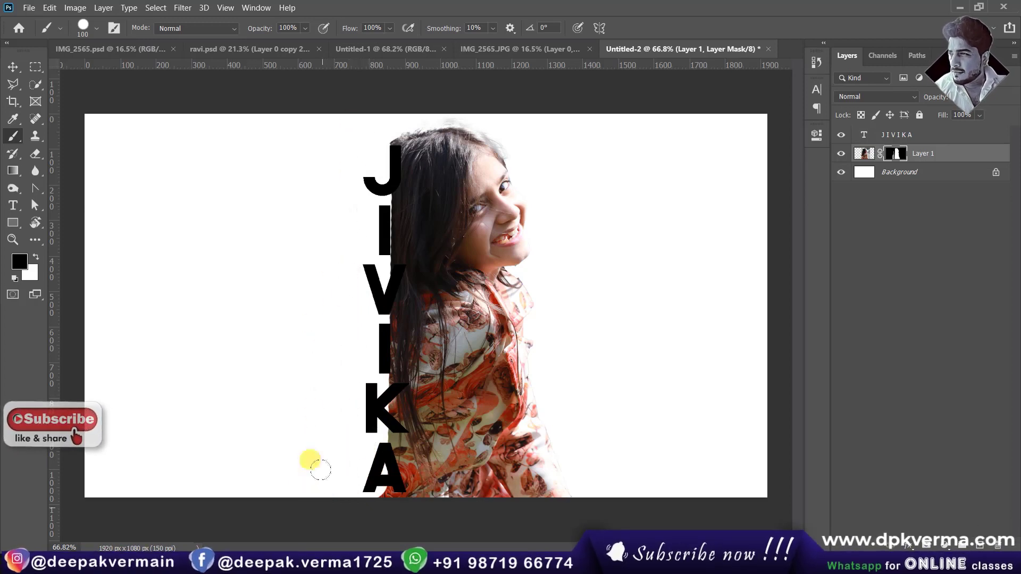
{"action": "scroll", "coordinate": [372, 218], "scroll_direction": "up", "scroll_amount": 3, "text": "alt"}
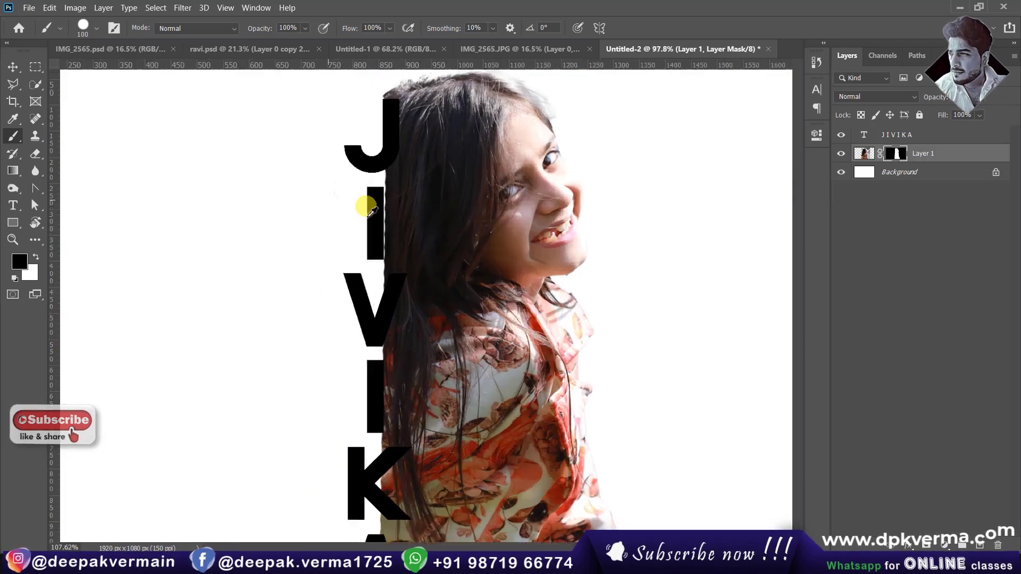
{"action": "scroll", "coordinate": [402, 194], "scroll_direction": "up", "scroll_amount": 1, "text": "alt"}
{"action": "scroll", "coordinate": [403, 195], "scroll_direction": "up", "scroll_amount": 1, "text": "alt"}
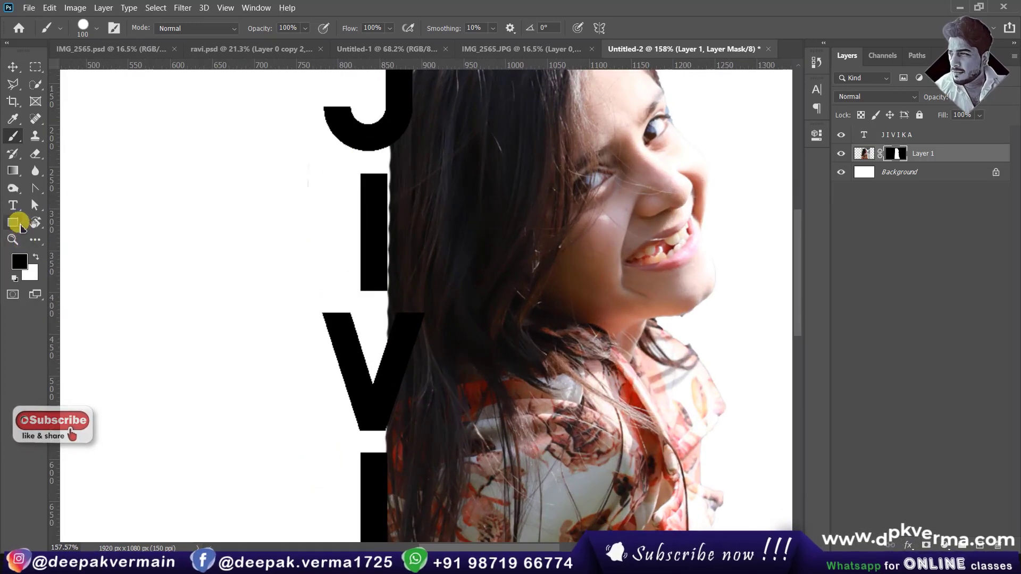
{"action": "scroll", "coordinate": [389, 154], "scroll_direction": "up", "scroll_amount": 1}
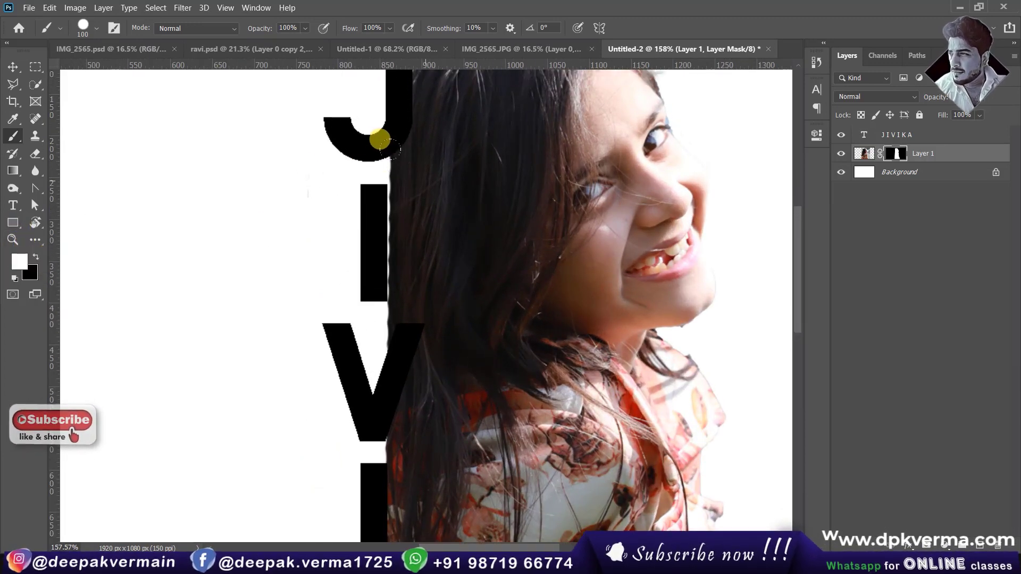
Restore hair between the J and I and over the V, hiding the bump above the V
{"action": "left_click_drag", "start_coordinate": [384, 142], "coordinate": [384, 209]}
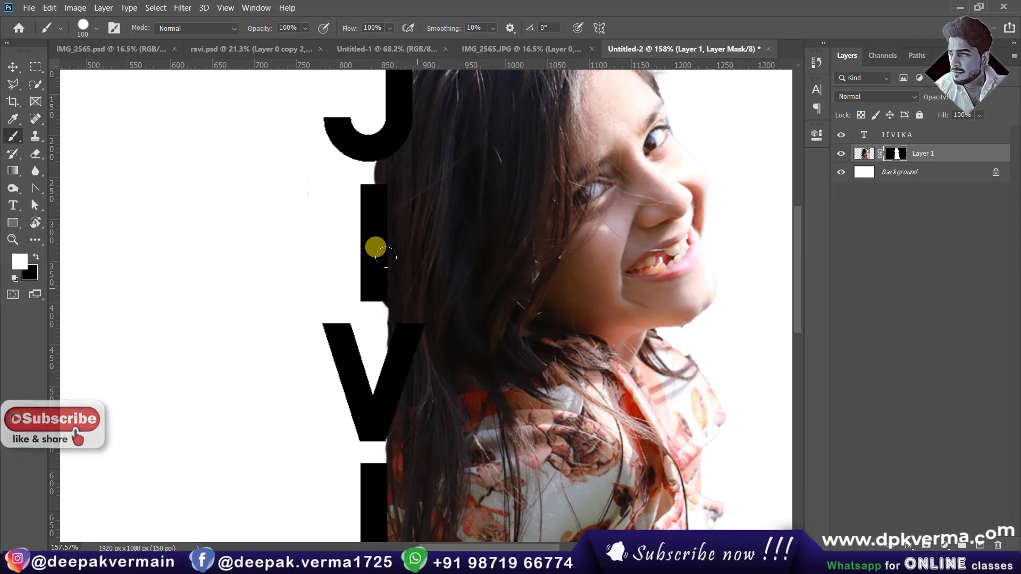
{"action": "key", "text": "bracketleft"}
{"action": "key", "text": "bracketleft"}
{"action": "key", "text": "bracketleft"}
{"action": "key", "text": "bracketleft"}
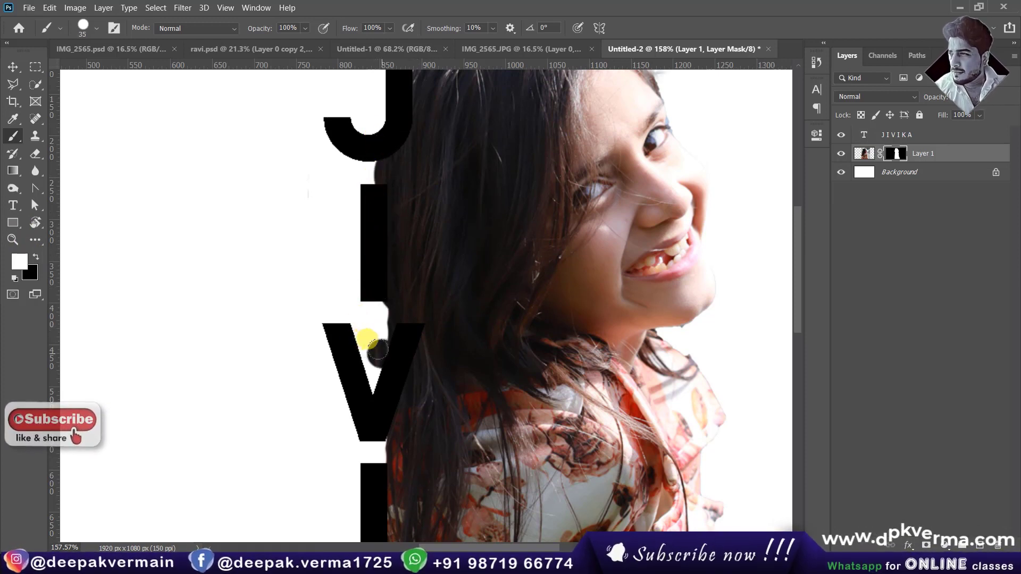
{"action": "mouse_move", "coordinate": [383, 353]}
{"action": "left_mouse_down"}
{"action": "mouse_move", "coordinate": [360, 319]}
{"action": "mouse_move", "coordinate": [365, 342]}
{"action": "mouse_move", "coordinate": [381, 325]}
{"action": "left_mouse_up"}
{"action": "left_click", "coordinate": [34, 258]}
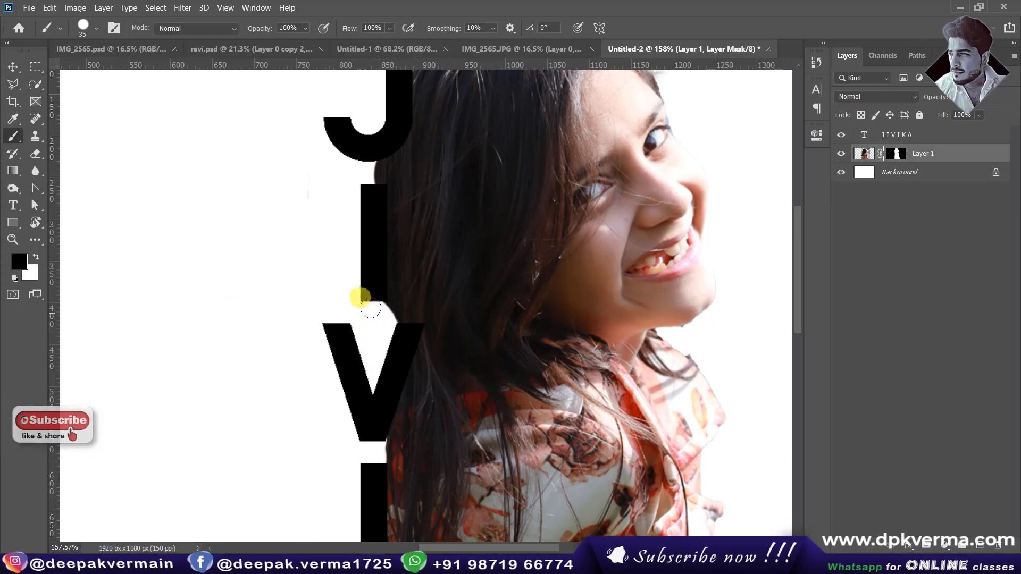
{"action": "scroll", "coordinate": [359, 334], "scroll_direction": "down", "scroll_amount": 2}
{"action": "scroll", "coordinate": [353, 319], "scroll_direction": "down", "scroll_amount": 3}
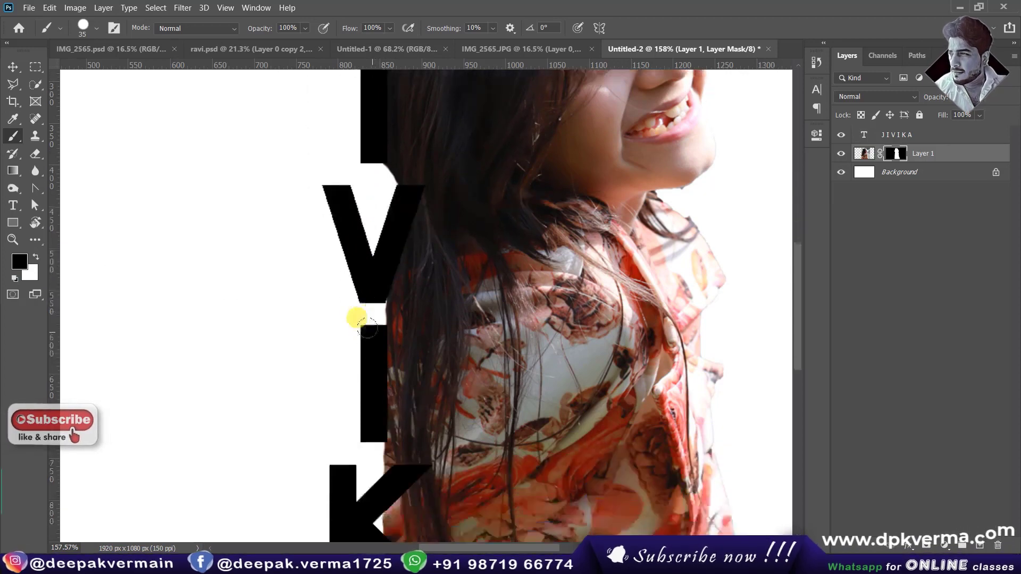
{"action": "scroll", "coordinate": [355, 301], "scroll_direction": "down", "scroll_amount": 1}
{"action": "scroll", "coordinate": [379, 267], "scroll_direction": "down", "scroll_amount": 1}
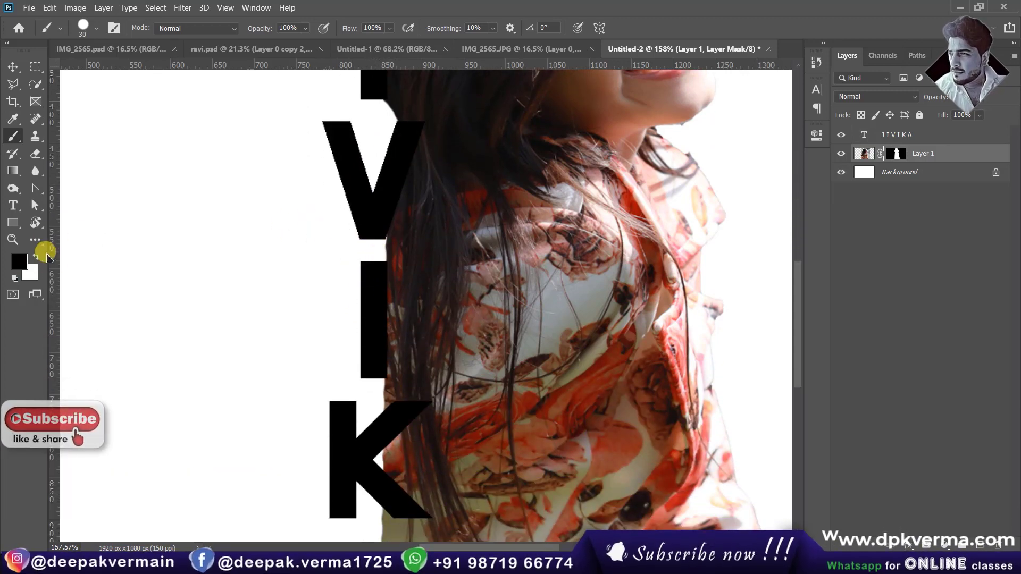
Bring back hair strands between the V, I and K, and clean the edge beside the A
{"action": "left_click", "coordinate": [35, 257]}
{"action": "key", "text": "bracketleft"}
{"action": "mouse_move", "coordinate": [388, 232]}
{"action": "left_mouse_down"}
{"action": "mouse_move", "coordinate": [377, 259]}
{"action": "mouse_move", "coordinate": [381, 331]}
{"action": "left_mouse_up"}
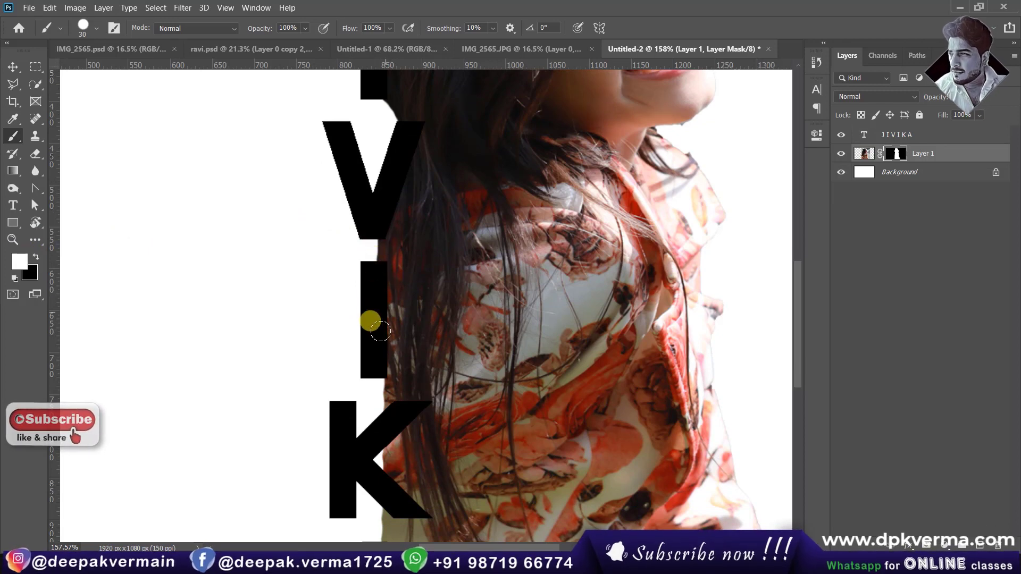
{"action": "left_click_drag", "start_coordinate": [385, 370], "coordinate": [386, 389]}
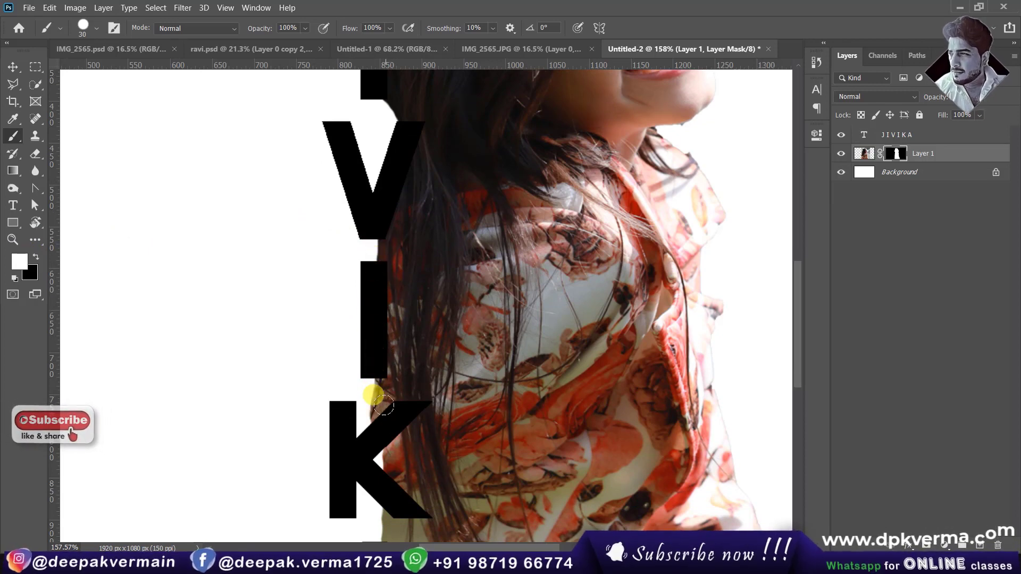
{"action": "scroll", "coordinate": [385, 389], "scroll_direction": "down", "scroll_amount": 5}
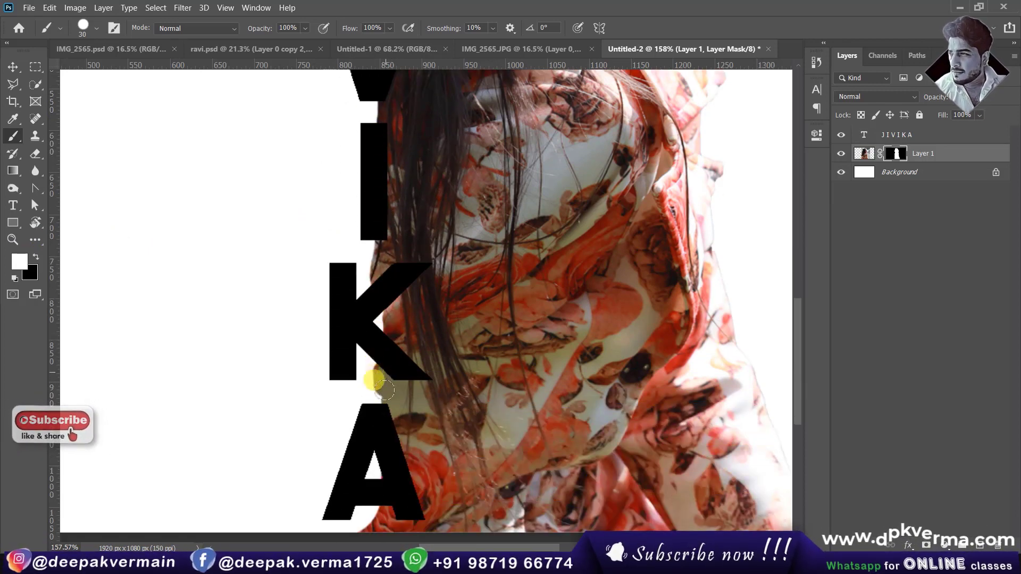
{"action": "mouse_move", "coordinate": [414, 435]}
{"action": "left_mouse_down"}
{"action": "mouse_move", "coordinate": [403, 477]}
{"action": "mouse_move", "coordinate": [376, 490]}
{"action": "mouse_move", "coordinate": [415, 456]}
{"action": "left_mouse_up"}
{"action": "scroll", "coordinate": [412, 441], "scroll_direction": "down", "scroll_amount": 2}
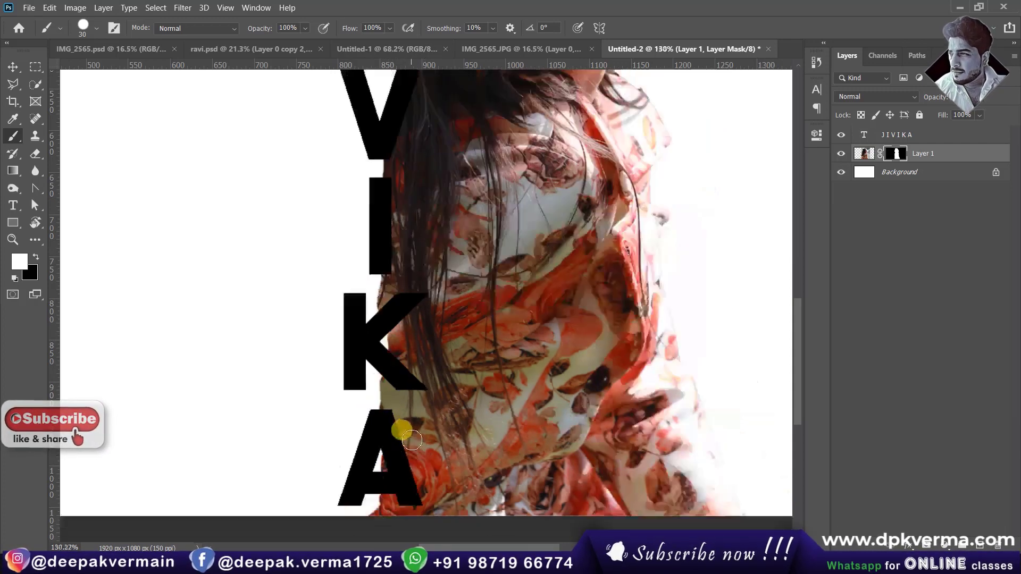
{"action": "scroll", "coordinate": [411, 440], "scroll_direction": "down", "scroll_amount": 3}
{"action": "mouse_move", "coordinate": [423, 421]}
{"action": "left_mouse_down"}
{"action": "mouse_move", "coordinate": [426, 196]}
{"action": "mouse_move", "coordinate": [415, 260]}
{"action": "mouse_move", "coordinate": [428, 210]}
{"action": "mouse_move", "coordinate": [402, 282]}
{"action": "mouse_move", "coordinate": [408, 269]}
{"action": "mouse_move", "coordinate": [391, 246]}
{"action": "mouse_move", "coordinate": [398, 281]}
{"action": "mouse_move", "coordinate": [388, 267]}
{"action": "mouse_move", "coordinate": [395, 287]}
{"action": "mouse_move", "coordinate": [392, 240]}
{"action": "mouse_move", "coordinate": [417, 279]}
{"action": "mouse_move", "coordinate": [460, 290]}
{"action": "left_mouse_up"}
Load the JIVIKA letters as a selection and enter 5 pixels in Select > Modify > Expand
{"action": "left_click", "coordinate": [12, 67]}
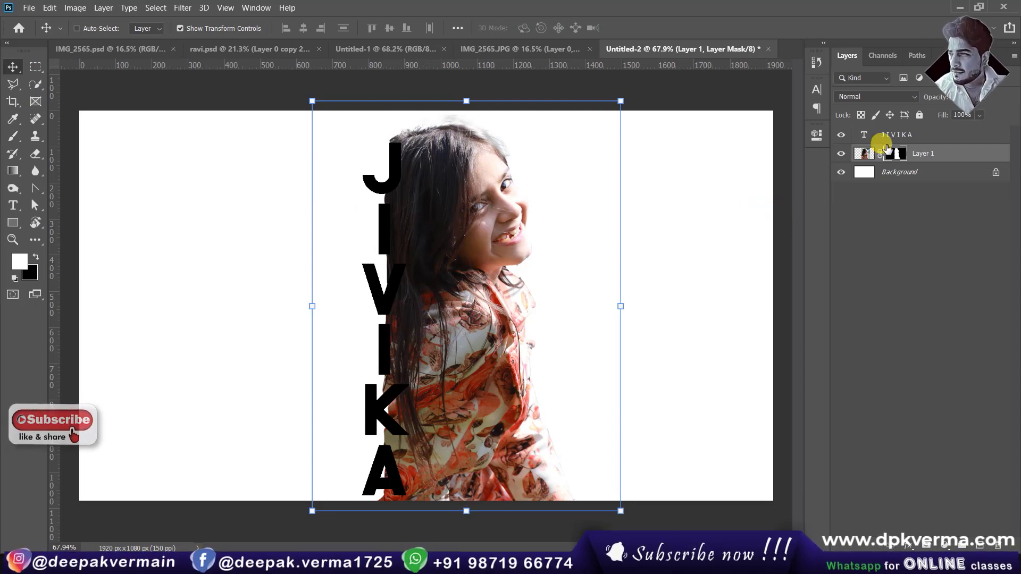
{"action": "left_click", "coordinate": [864, 135], "text": "ctrl"}
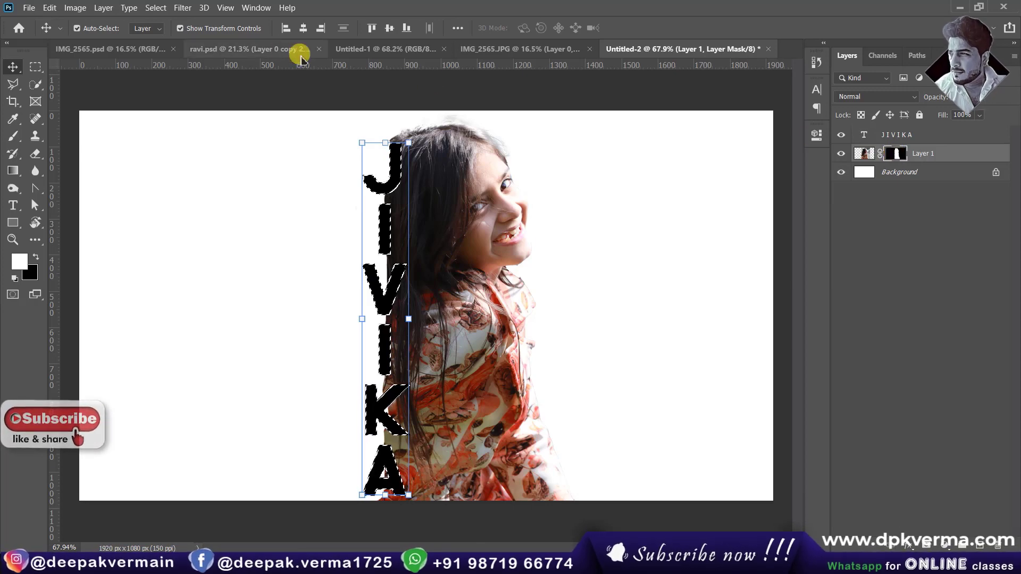
{"action": "left_click", "coordinate": [158, 8]}
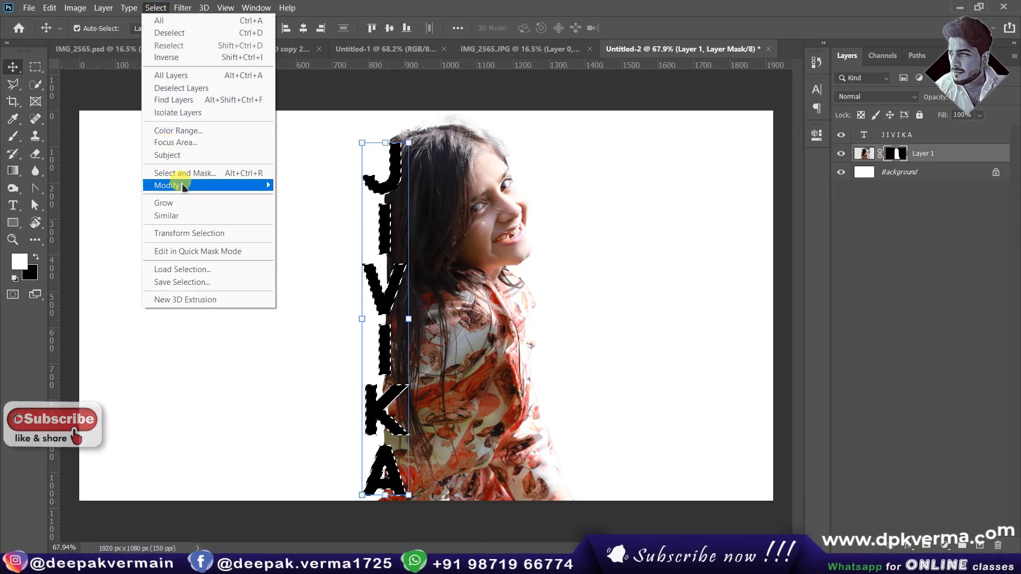
{"action": "mouse_move", "coordinate": [167, 185]}
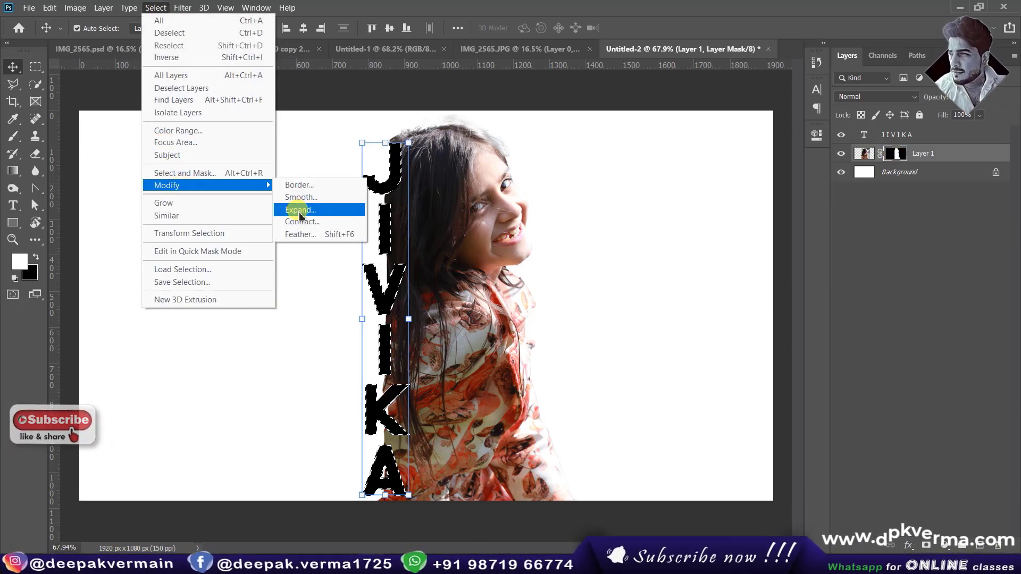
{"action": "left_click", "coordinate": [301, 213]}
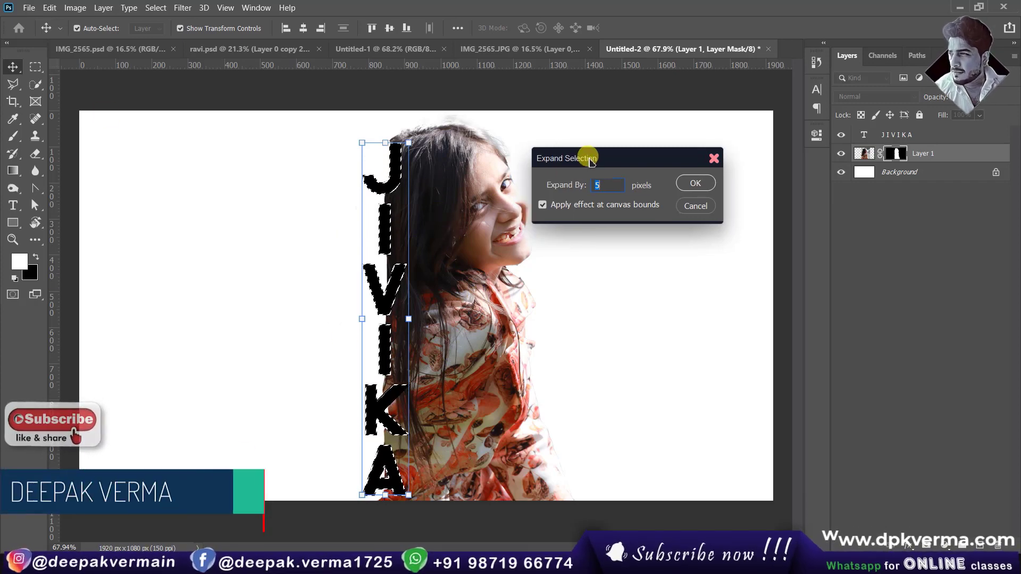
{"action": "left_click_drag", "start_coordinate": [573, 169], "coordinate": [584, 165]}
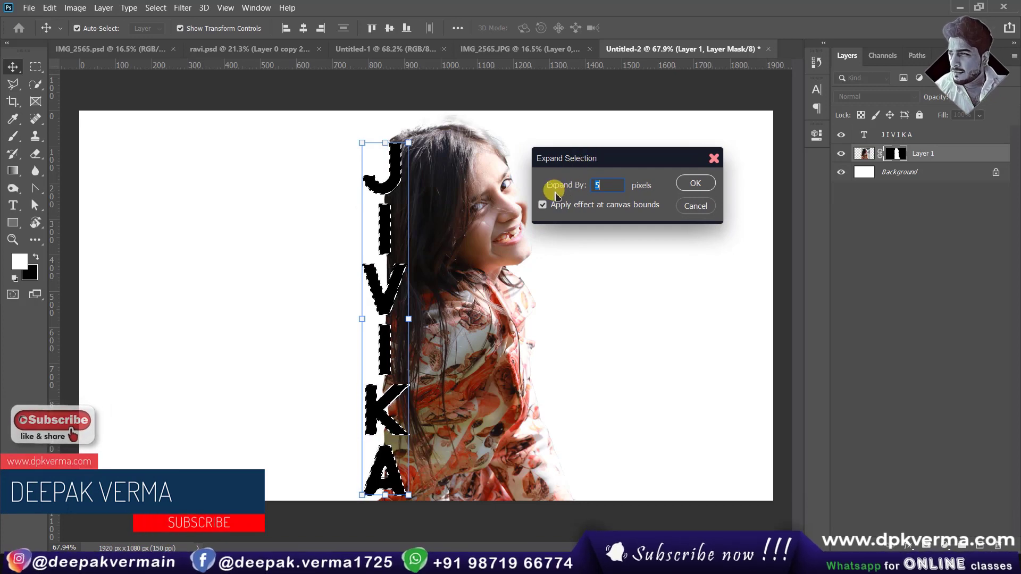
Expand the JIVIKA selection by 5 px and fill Layer 1's mask with black there
{"action": "left_click", "coordinate": [709, 184]}
{"action": "scroll", "coordinate": [401, 238], "scroll_direction": "up", "scroll_amount": 1}
{"action": "scroll", "coordinate": [372, 255], "scroll_direction": "up", "scroll_amount": 2}
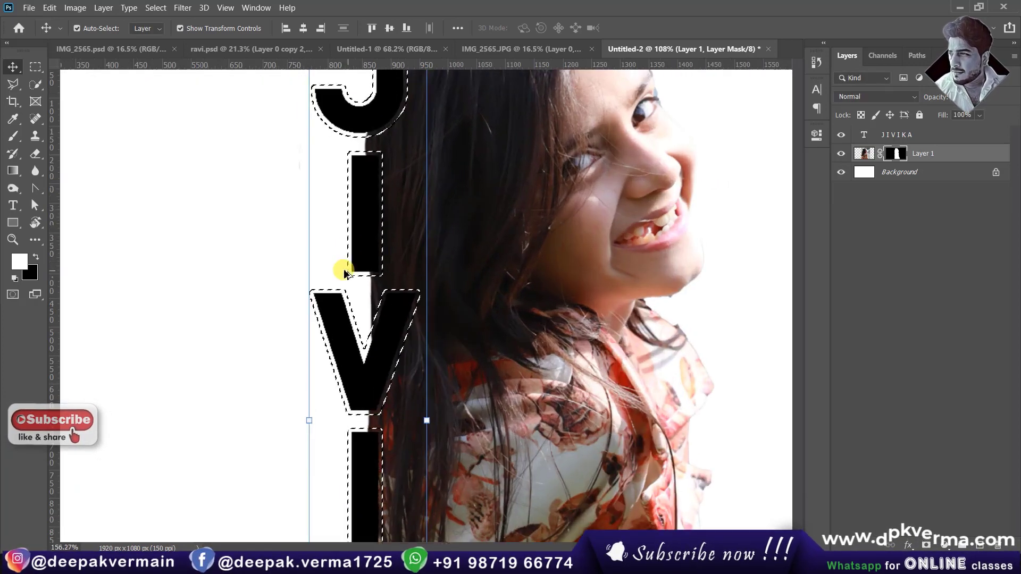
{"action": "scroll", "coordinate": [342, 269], "scroll_direction": "up", "scroll_amount": 1}
{"action": "scroll", "coordinate": [330, 313], "scroll_direction": "up", "scroll_amount": 1}
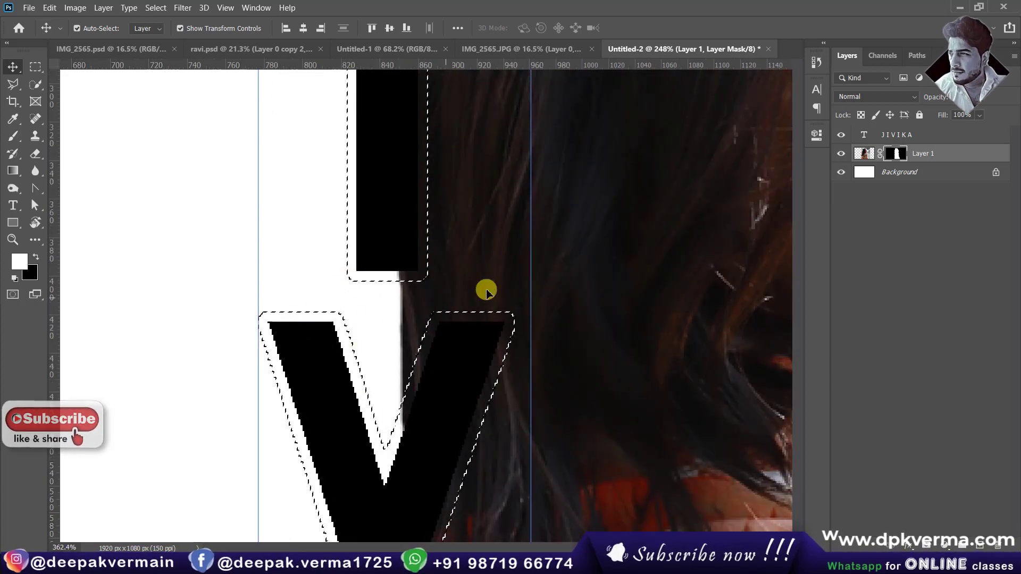
{"action": "scroll", "coordinate": [417, 357], "scroll_direction": "down", "scroll_amount": 1}
{"action": "scroll", "coordinate": [417, 355], "scroll_direction": "down", "scroll_amount": 1}
{"action": "scroll", "coordinate": [417, 355], "scroll_direction": "down", "scroll_amount": 1}
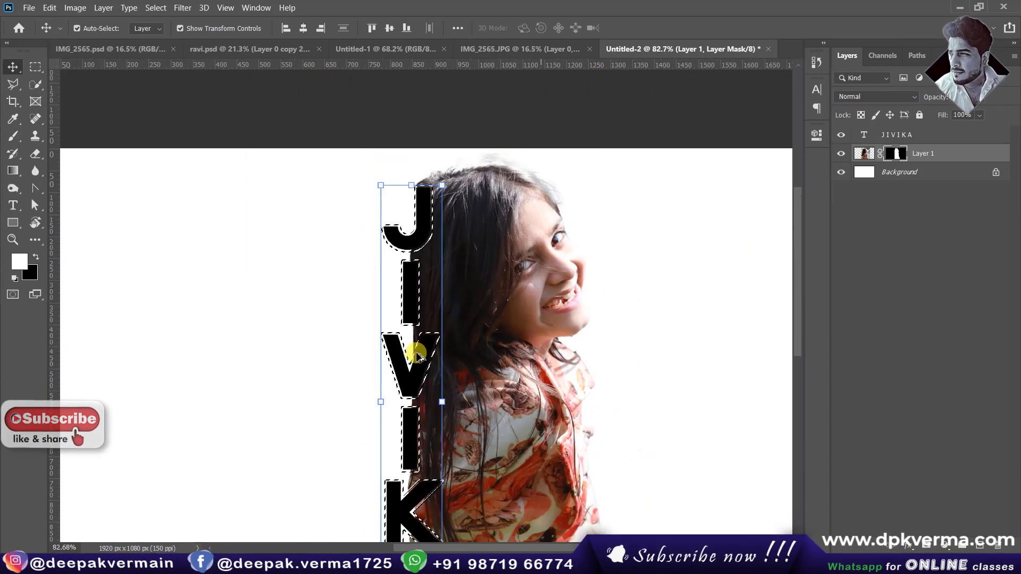
{"action": "scroll", "coordinate": [417, 356], "scroll_direction": "down", "scroll_amount": 1}
{"action": "scroll", "coordinate": [418, 355], "scroll_direction": "down", "scroll_amount": 1}
{"action": "scroll", "coordinate": [417, 356], "scroll_direction": "down", "scroll_amount": 1}
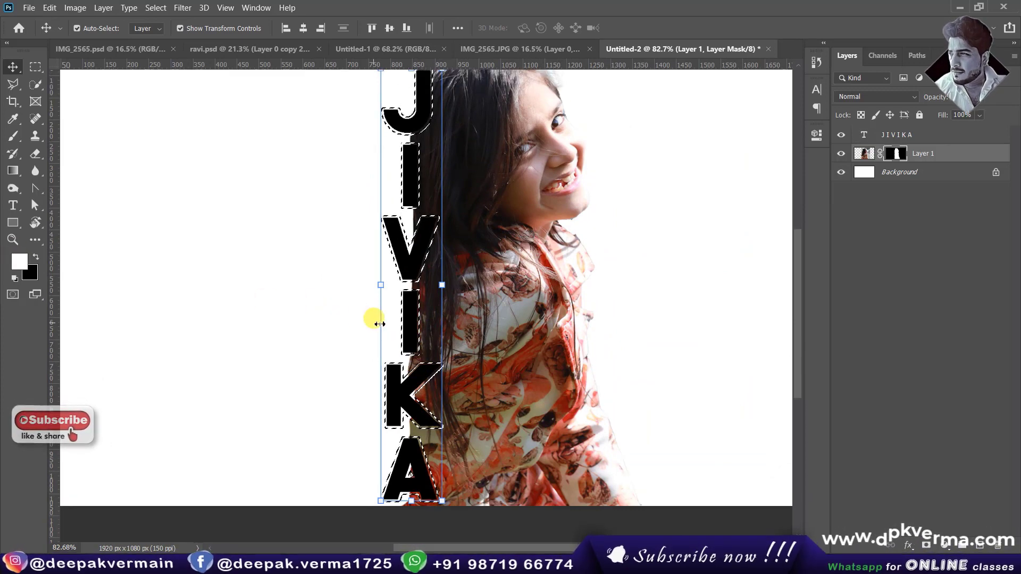
{"action": "scroll", "coordinate": [380, 314], "scroll_direction": "down", "scroll_amount": 1}
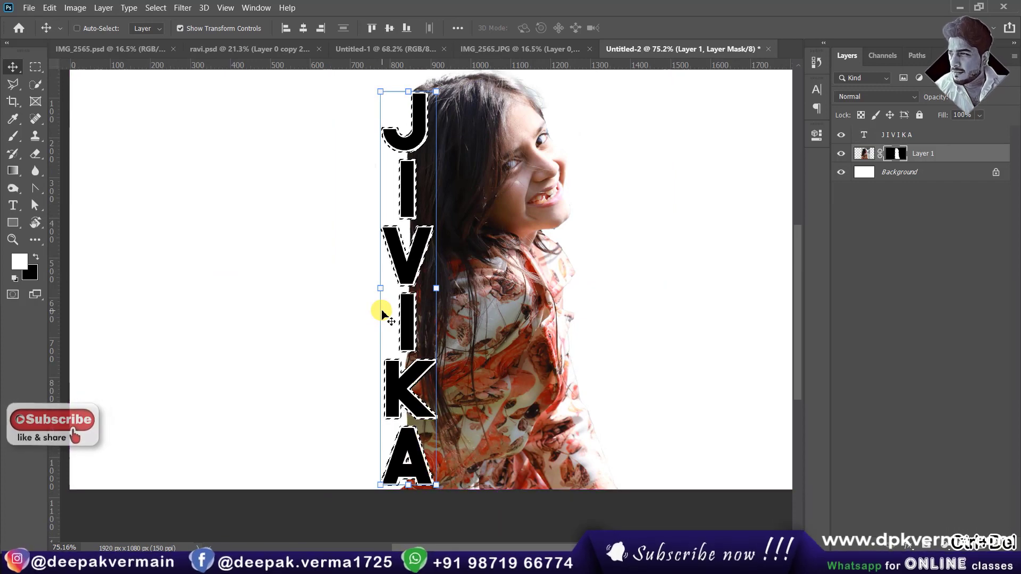
{"action": "key", "text": "ctrl+Delete"}
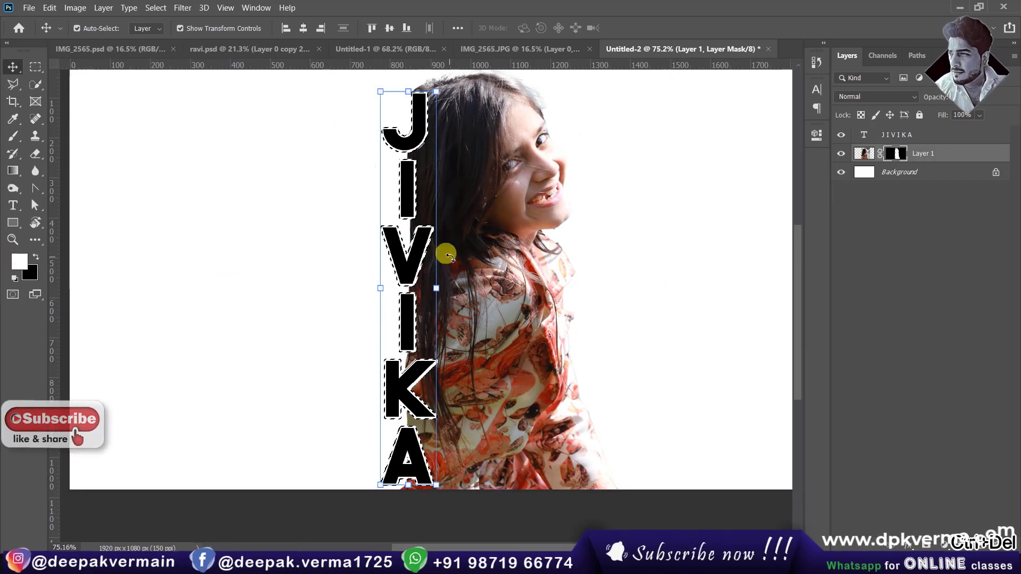
{"action": "key", "text": "ctrl+d"}
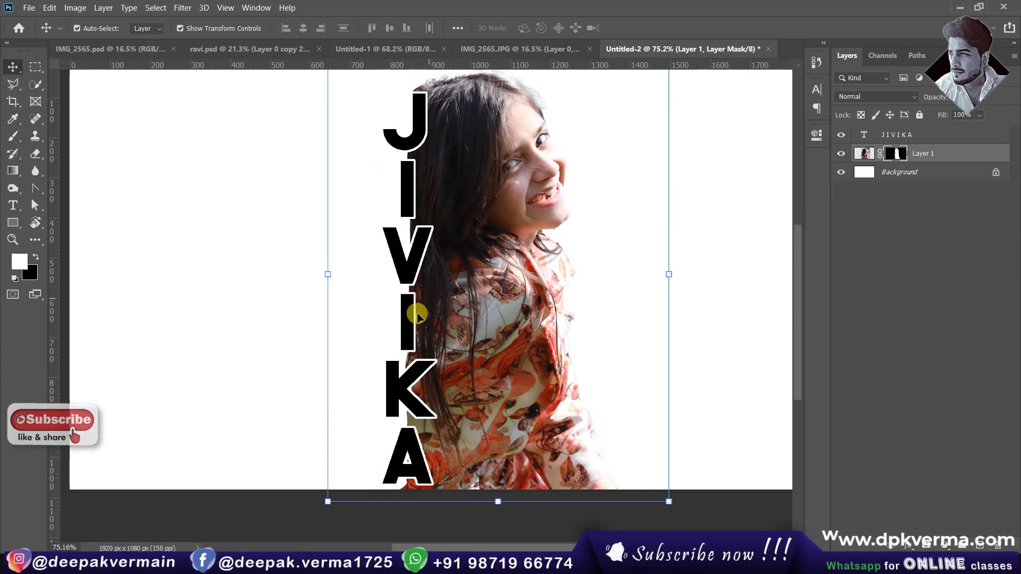
{"action": "scroll", "coordinate": [436, 396], "scroll_direction": "up", "scroll_amount": 2}
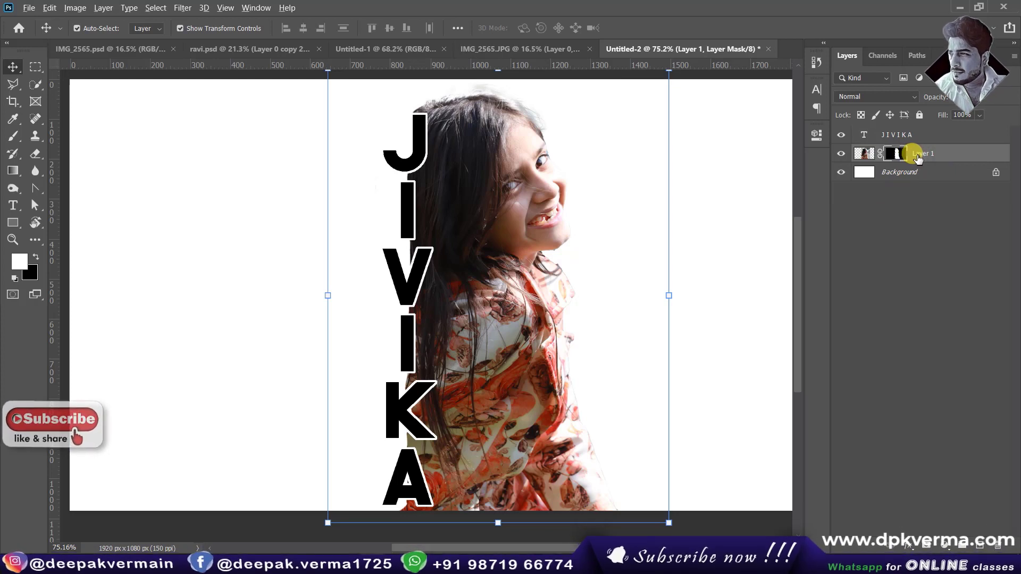
Duplicate Layer 1 above the JIVIKA text and delete the copy's layer mask
{"action": "left_click_drag", "start_coordinate": [917, 158], "coordinate": [898, 140]}
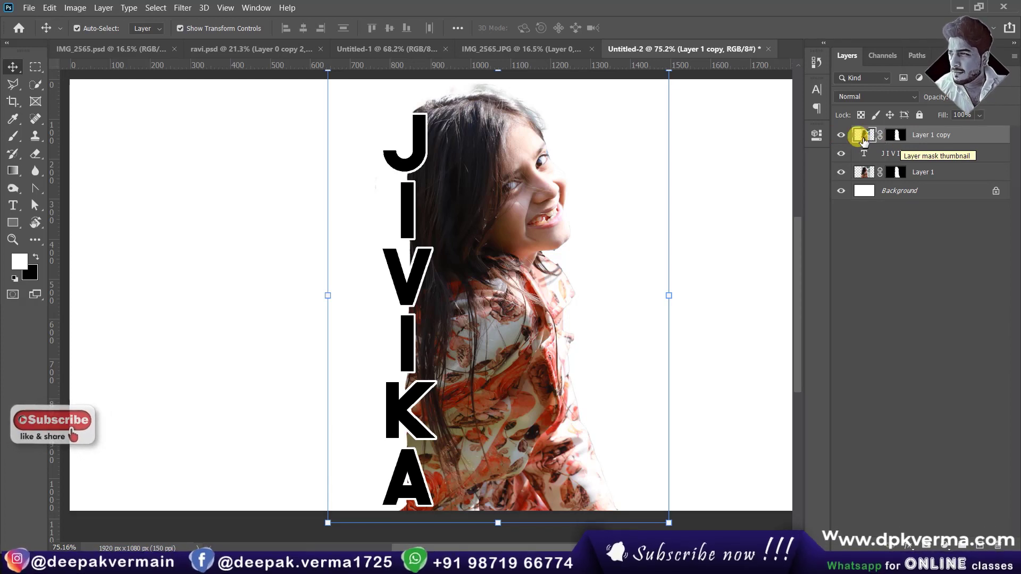
{"action": "left_click", "coordinate": [897, 136]}
{"action": "right_click", "coordinate": [898, 140]}
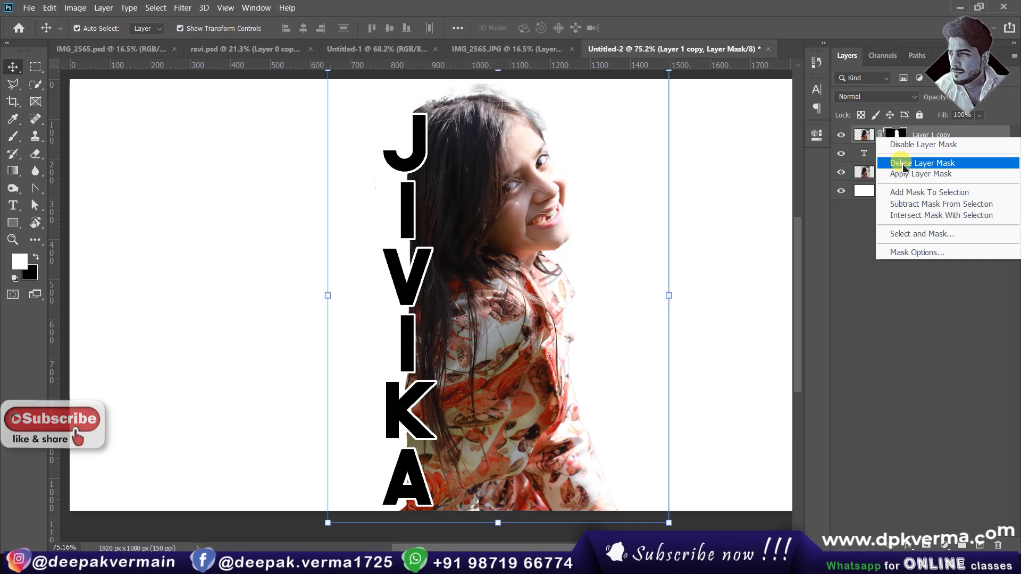
{"action": "left_click", "coordinate": [903, 163]}
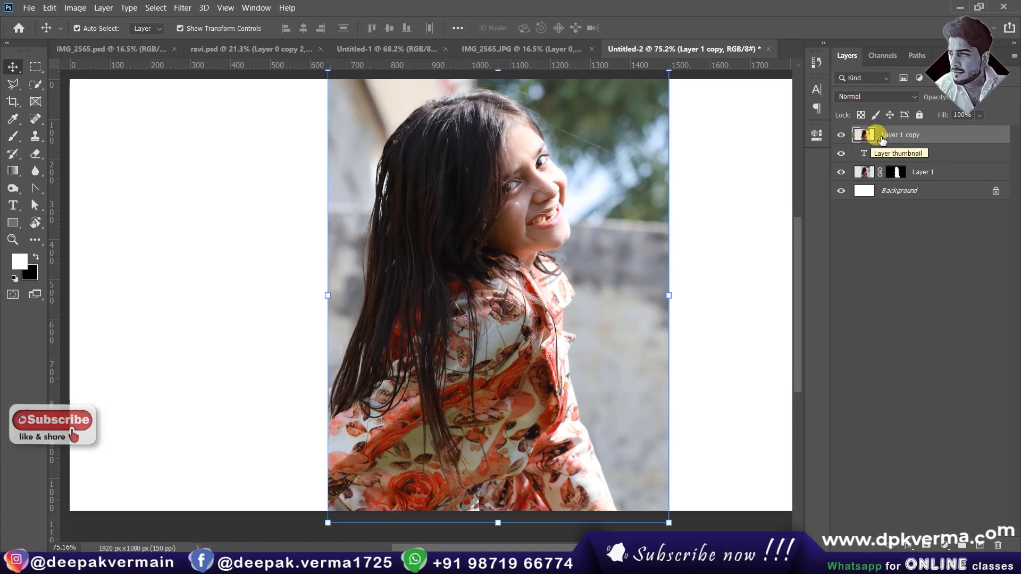
Clip the unmasked photo copy into the JIVIKA text layer
{"action": "right_click", "coordinate": [883, 139]}
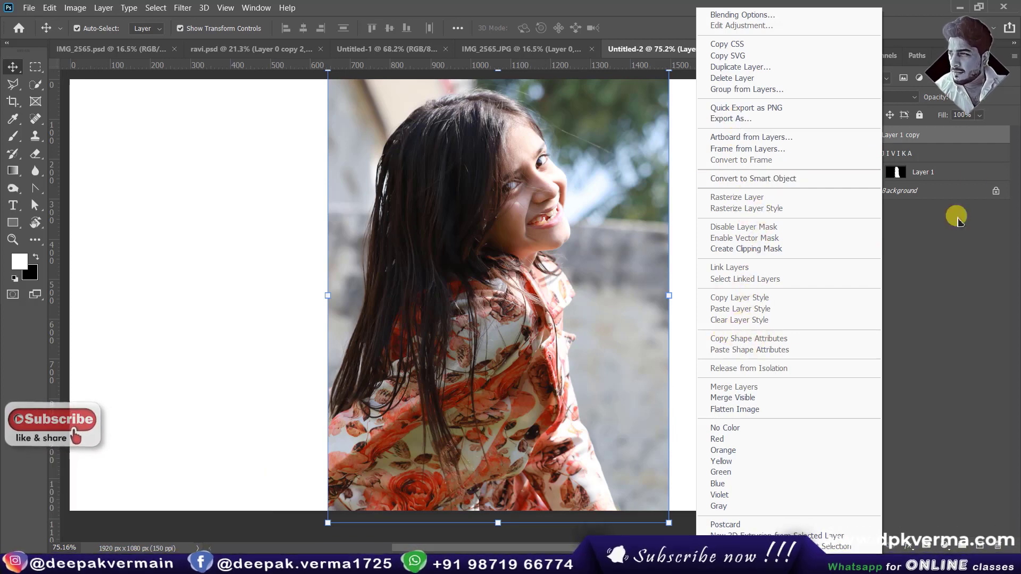
{"action": "right_click", "coordinate": [922, 140]}
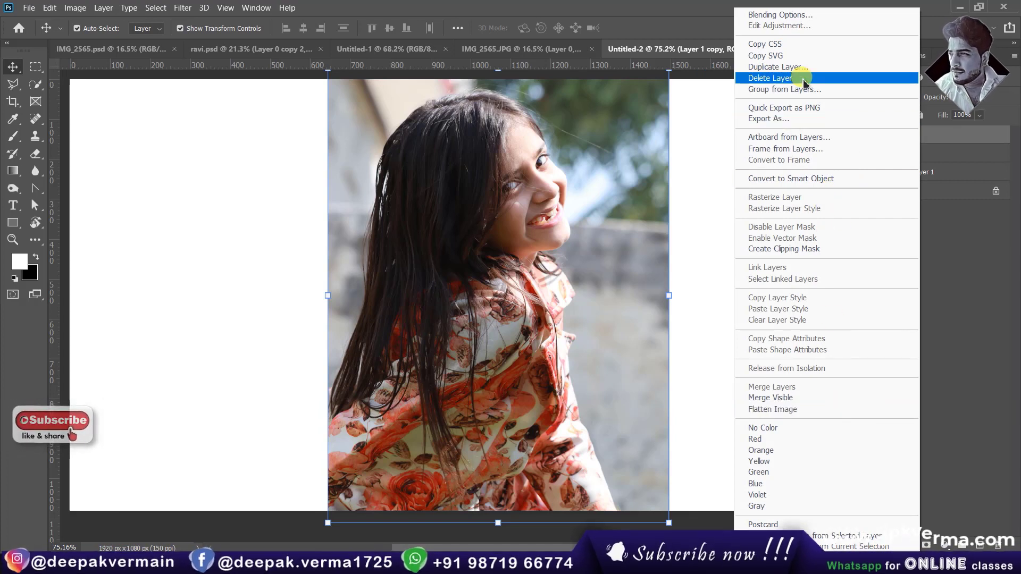
{"action": "left_click", "coordinate": [793, 250]}
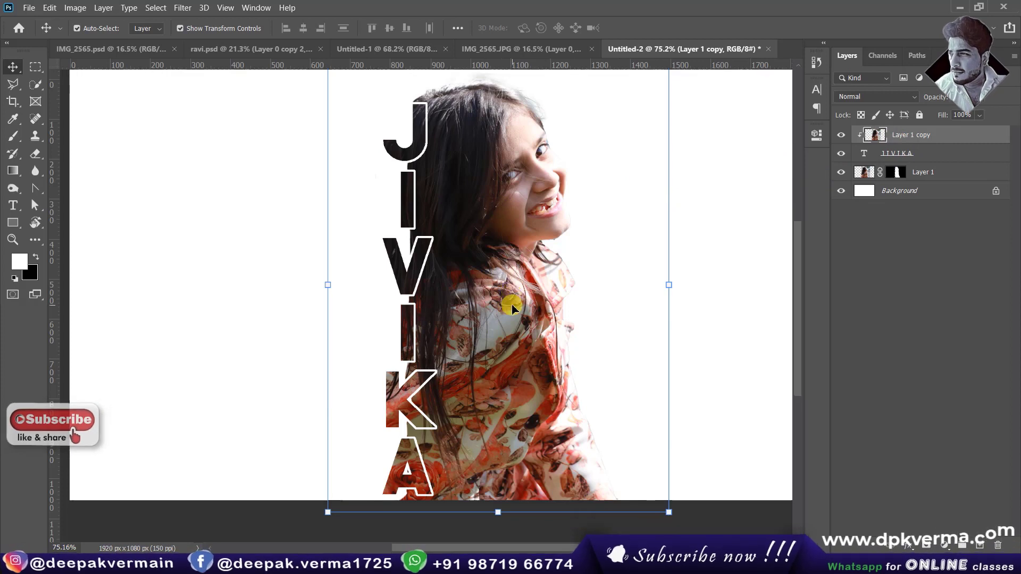
{"action": "scroll", "coordinate": [466, 294], "scroll_direction": "down", "scroll_amount": 1}
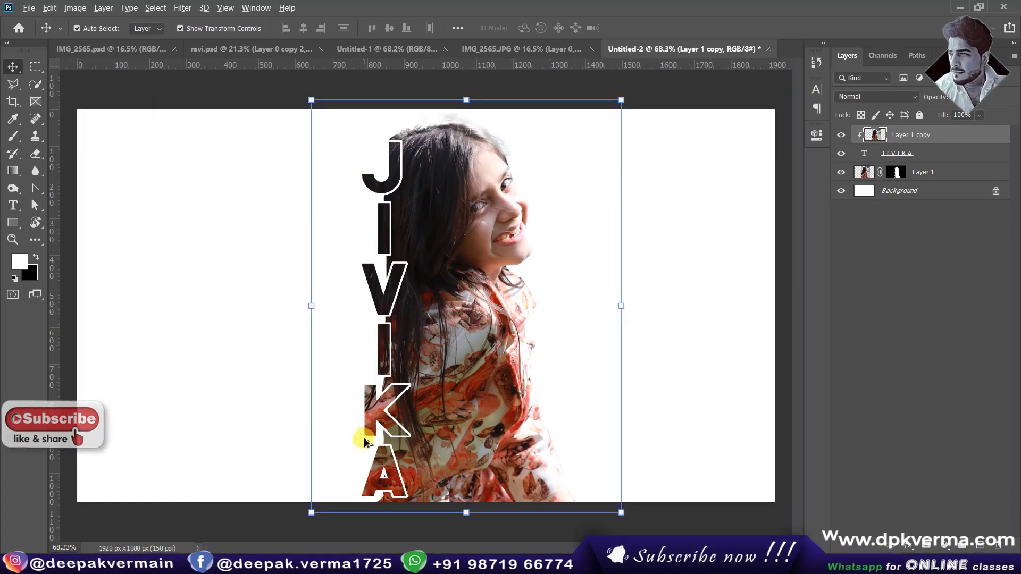
{"action": "scroll", "coordinate": [365, 442], "scroll_direction": "down", "scroll_amount": 1}
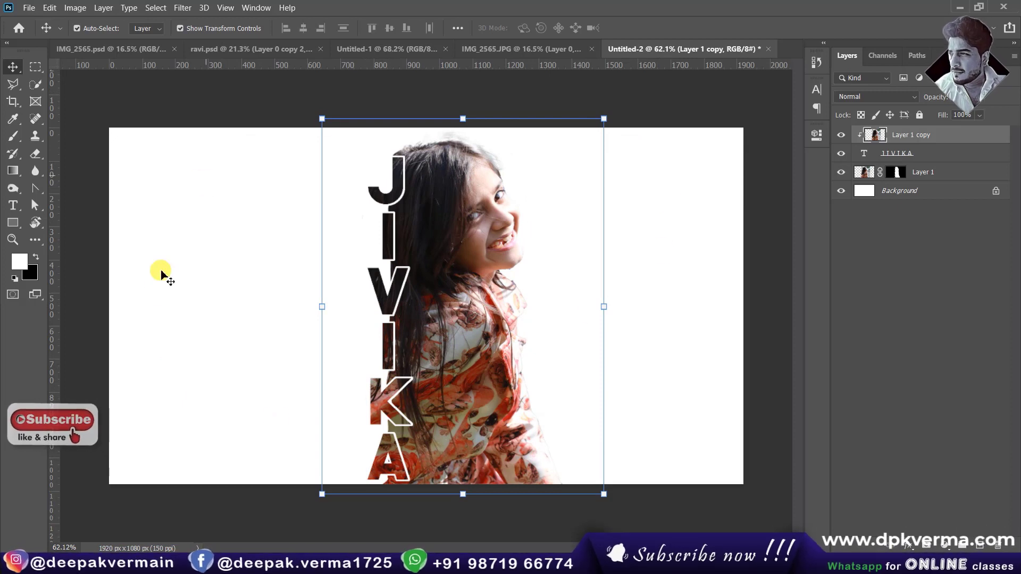
Add a Vibrance adjustment at +41 above Layer 1 copy, then add an empty layer under Layer 1
{"action": "left_click", "coordinate": [741, 101]}
{"action": "left_click", "coordinate": [913, 134]}
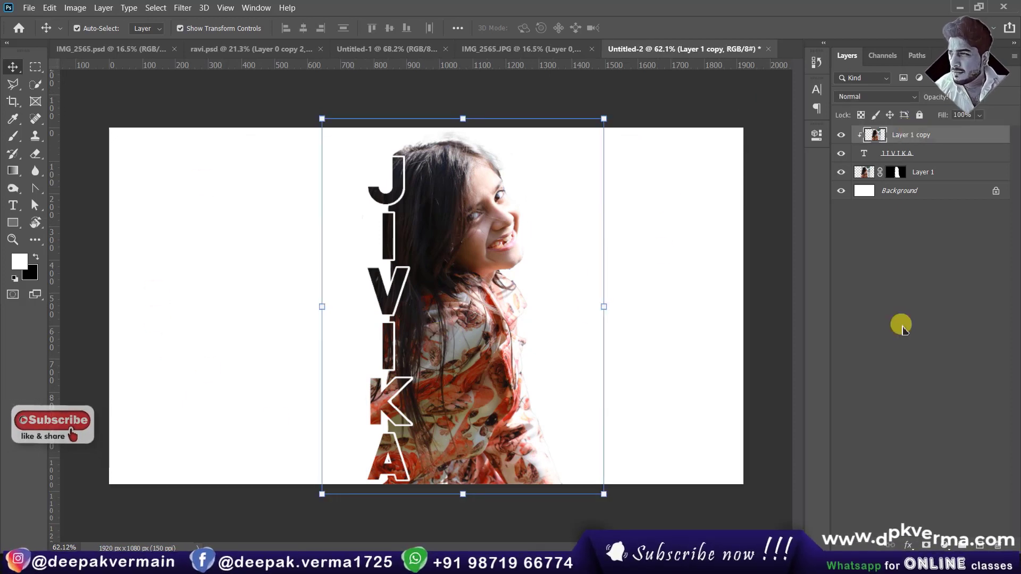
{"action": "left_click", "coordinate": [945, 545]}
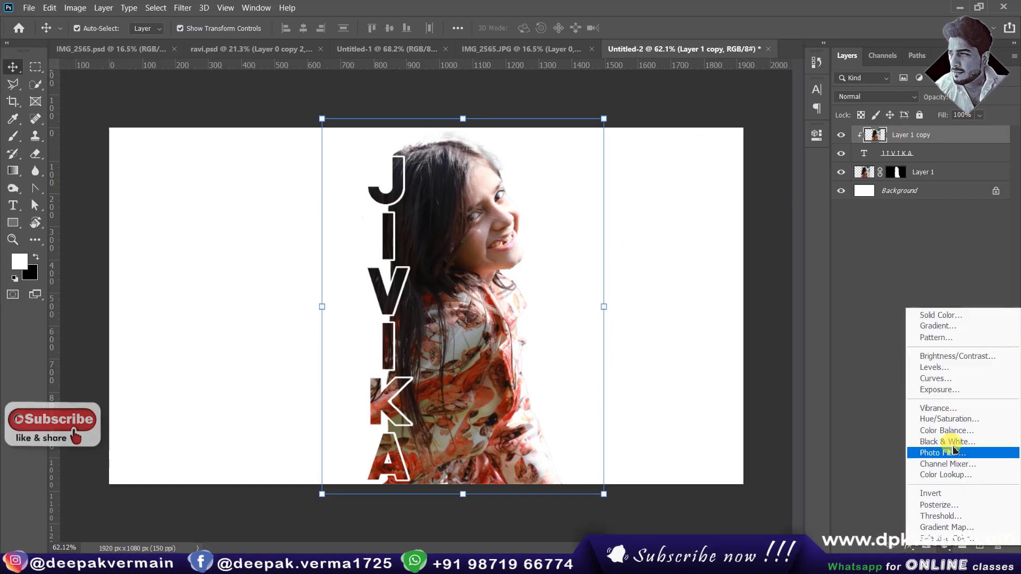
{"action": "left_click", "coordinate": [936, 407]}
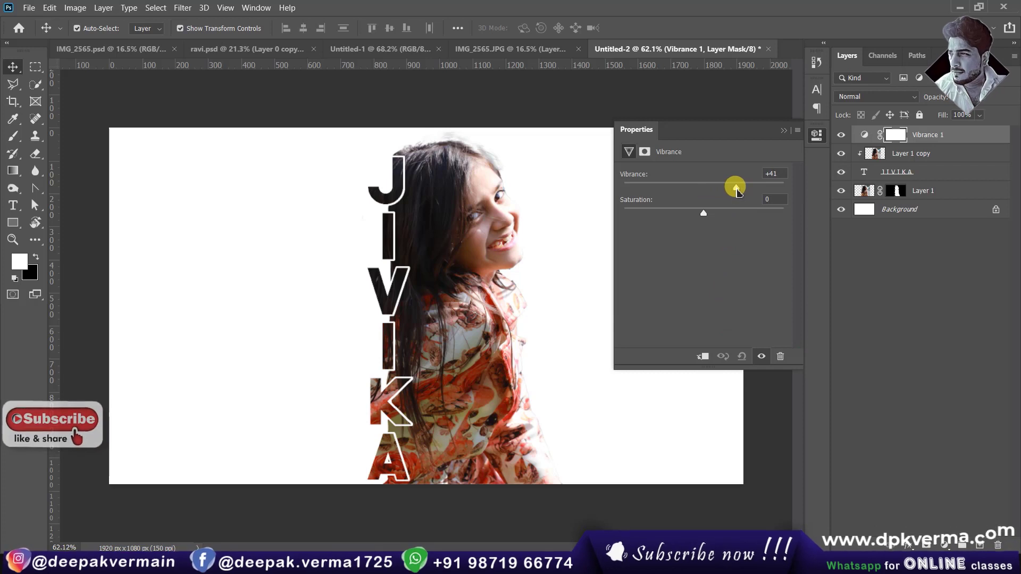
{"action": "left_click", "coordinate": [782, 133]}
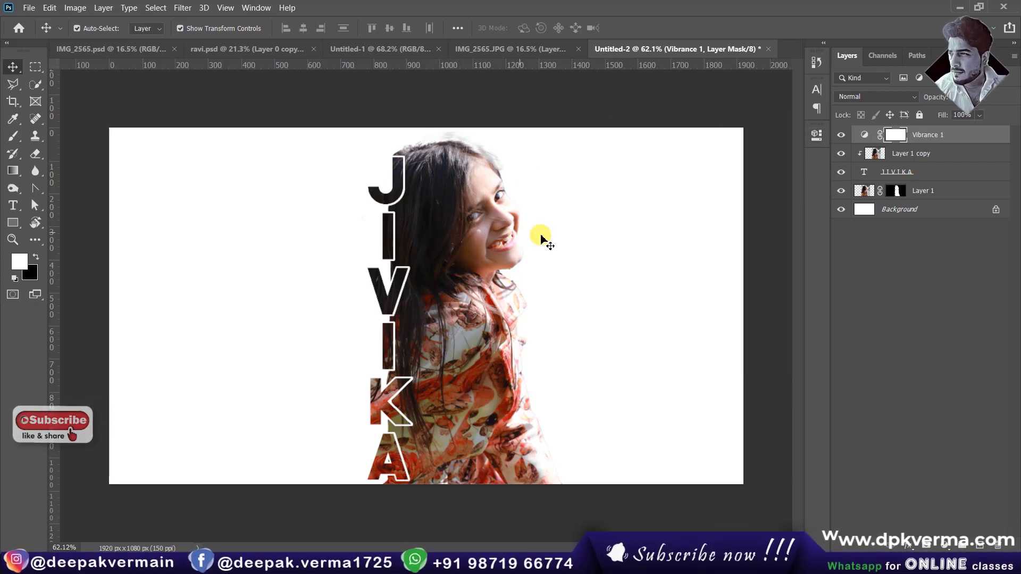
{"action": "left_click", "coordinate": [931, 197]}
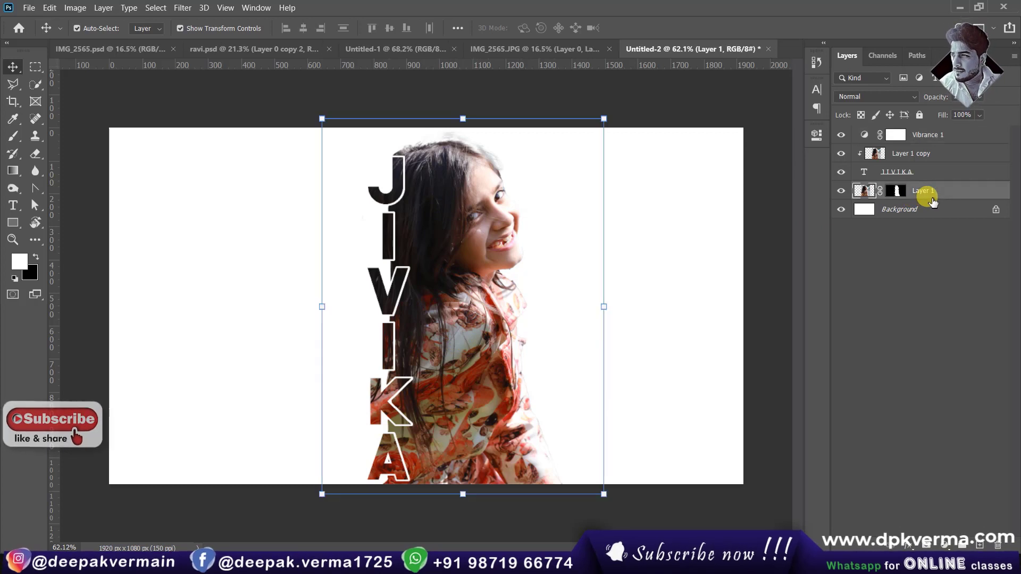
{"action": "left_click", "coordinate": [978, 546]}
Move the new layer below Layer 1 and add a black-to-white Gradient Fill layer
{"action": "left_click_drag", "start_coordinate": [928, 191], "coordinate": [939, 214]}
{"action": "left_click", "coordinate": [952, 543]}
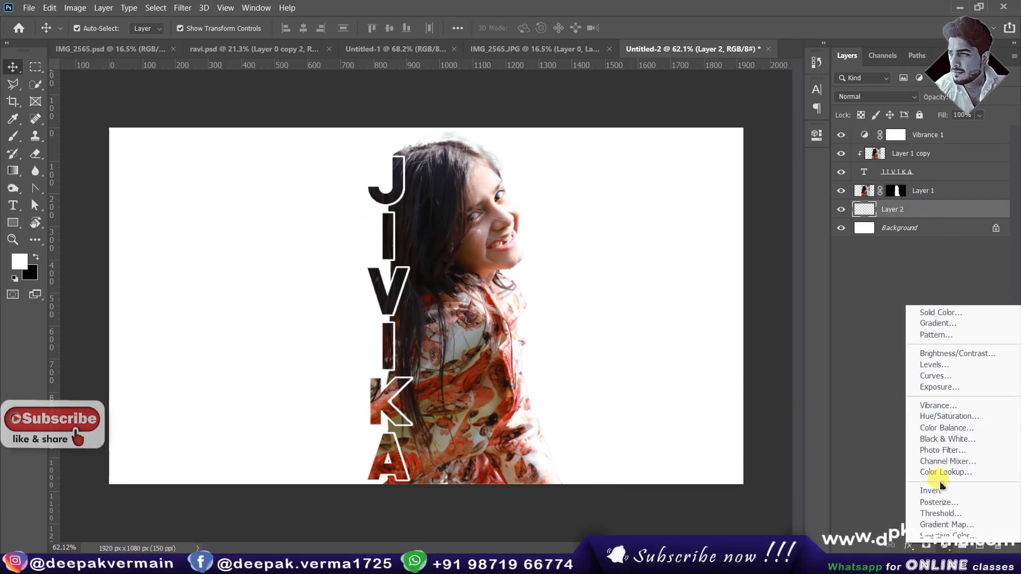
{"action": "left_click", "coordinate": [934, 325]}
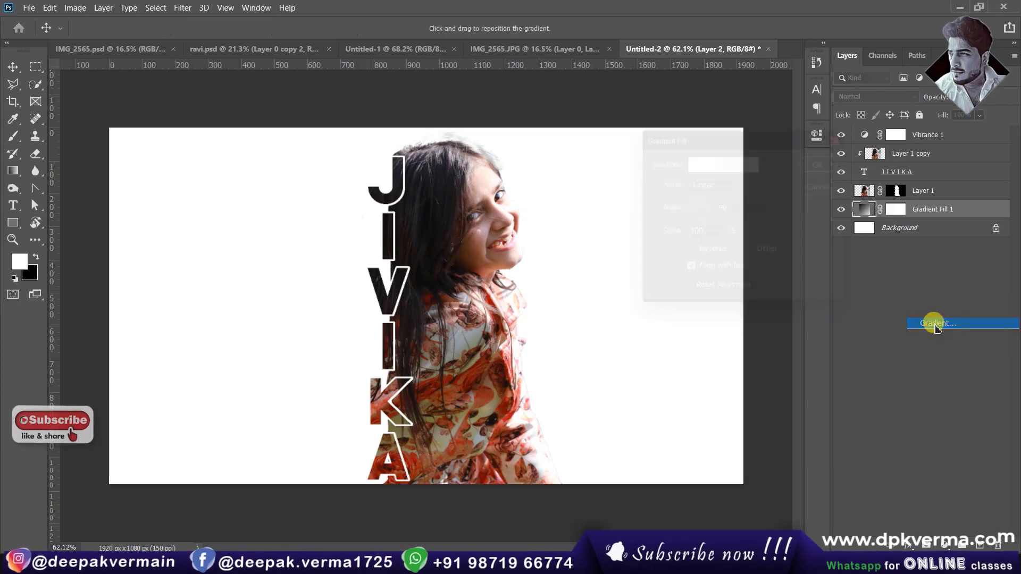
{"action": "left_click", "coordinate": [732, 162]}
{"action": "left_click", "coordinate": [710, 114]}
{"action": "left_click", "coordinate": [719, 137]}
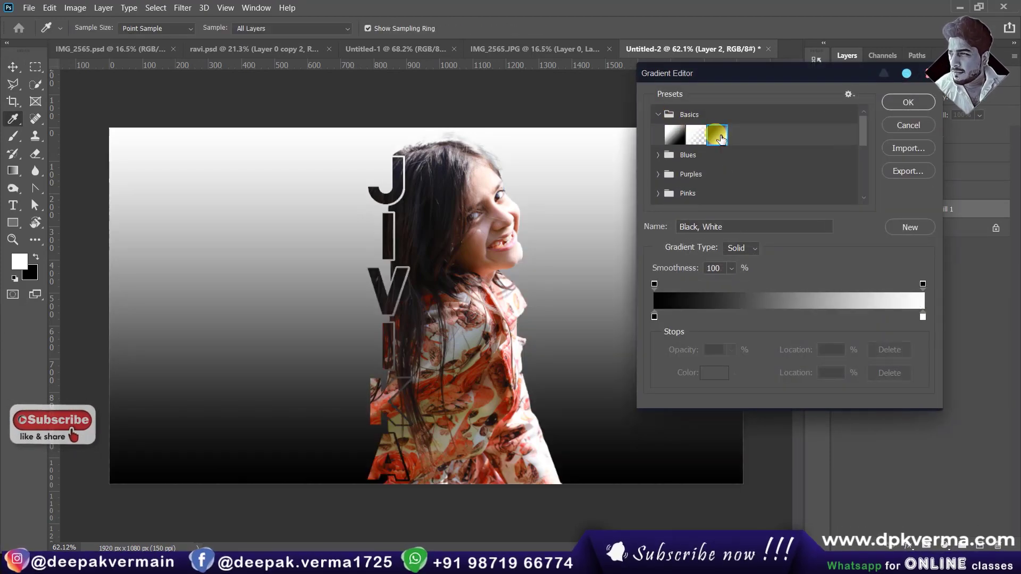
{"action": "left_click", "coordinate": [908, 102]}
Make the gradient reversed Radial at 363% scale, then hide Gradient Fill 1
{"action": "left_click", "coordinate": [710, 184]}
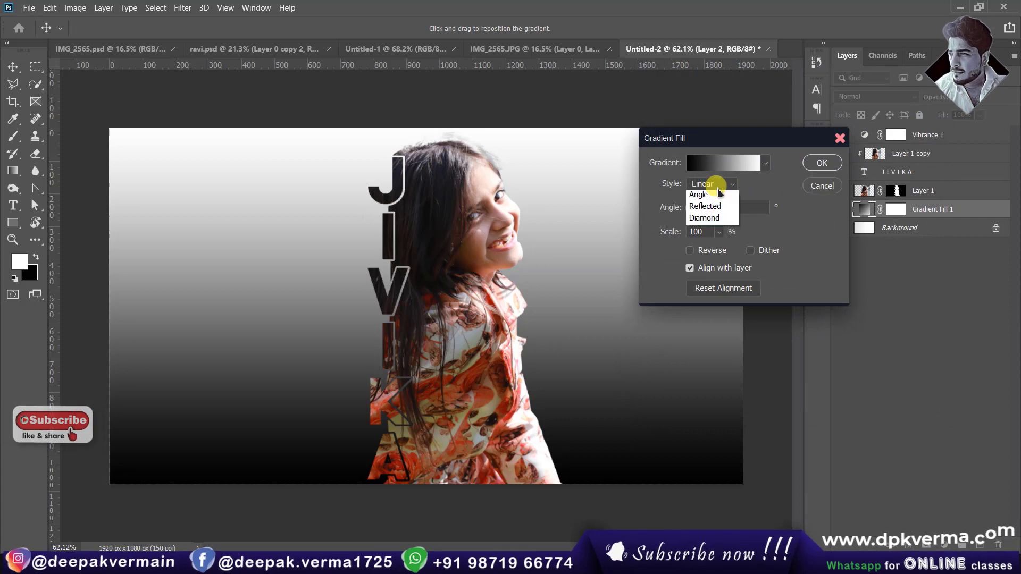
{"action": "left_click", "coordinate": [709, 209]}
{"action": "left_click", "coordinate": [689, 250]}
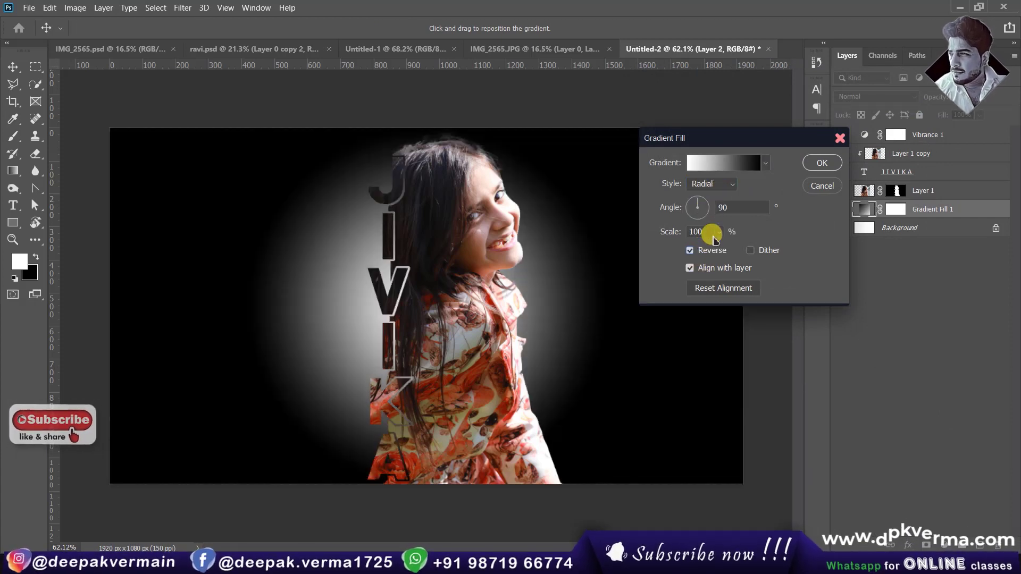
{"action": "left_click", "coordinate": [719, 232]}
{"action": "left_click_drag", "start_coordinate": [721, 245], "coordinate": [737, 251]}
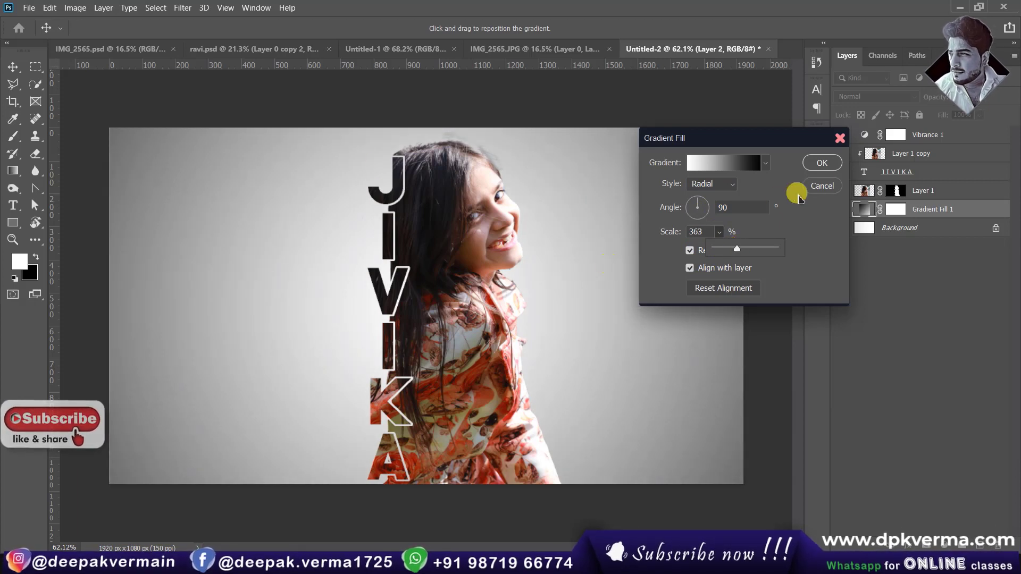
{"action": "left_click", "coordinate": [822, 163]}
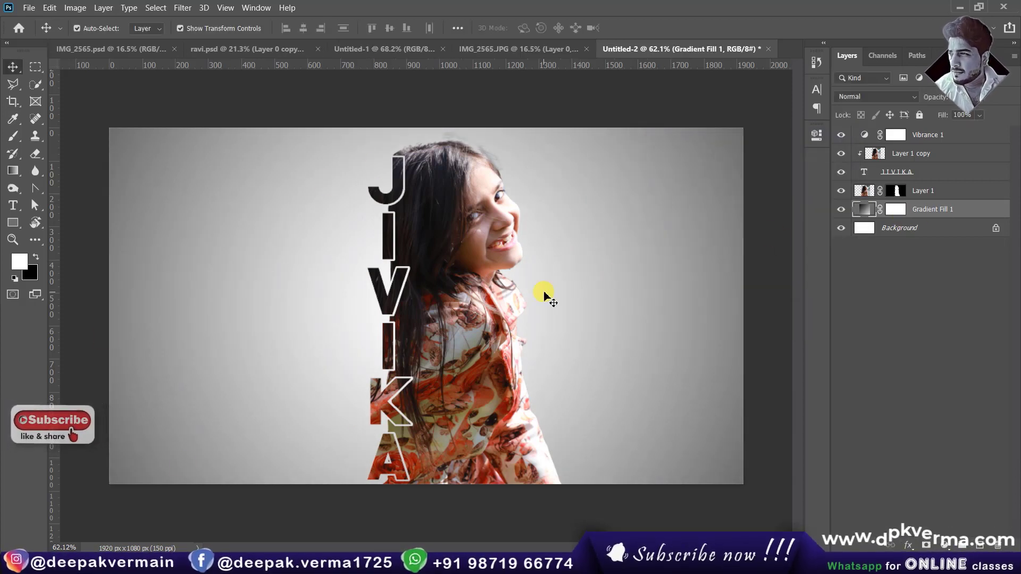
{"action": "key", "text": "ctrl"}
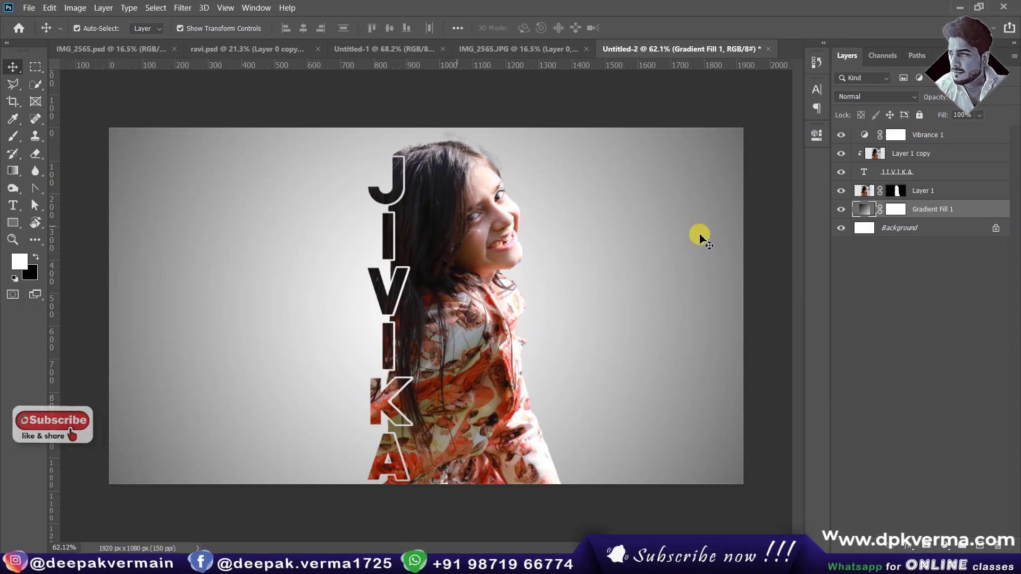
{"action": "left_click", "coordinate": [841, 209]}
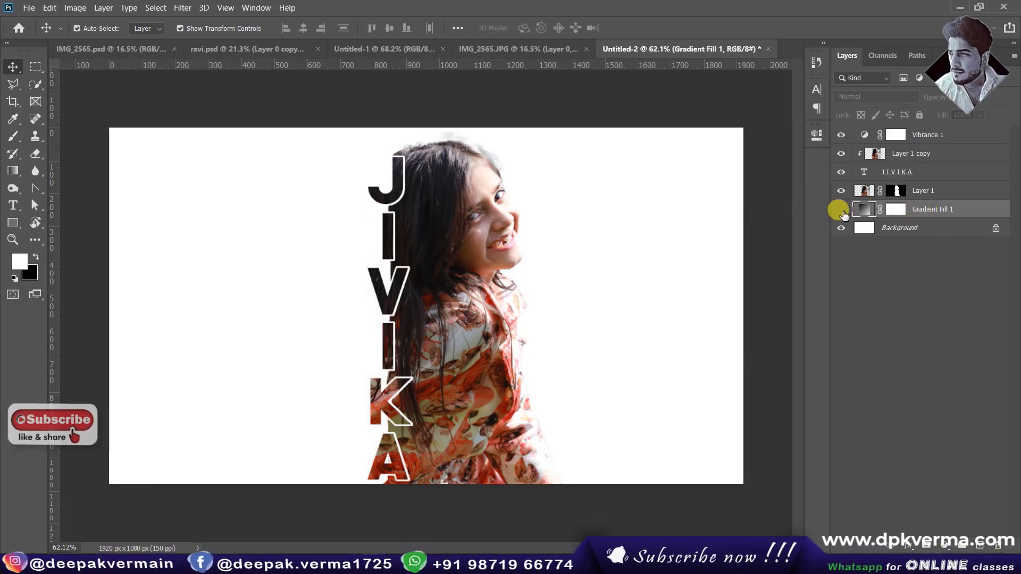
Duplicate the full girl photo, place it above Gradient Fill 1, and lower its opacity
{"action": "left_click", "coordinate": [928, 135]}
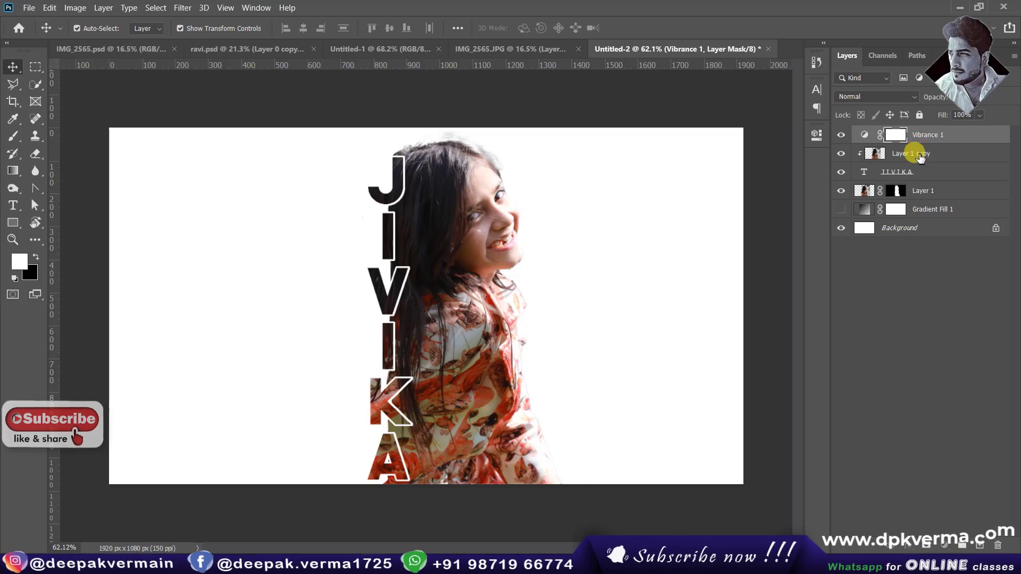
{"action": "left_click", "coordinate": [925, 155]}
{"action": "key", "text": "ctrl+j"}
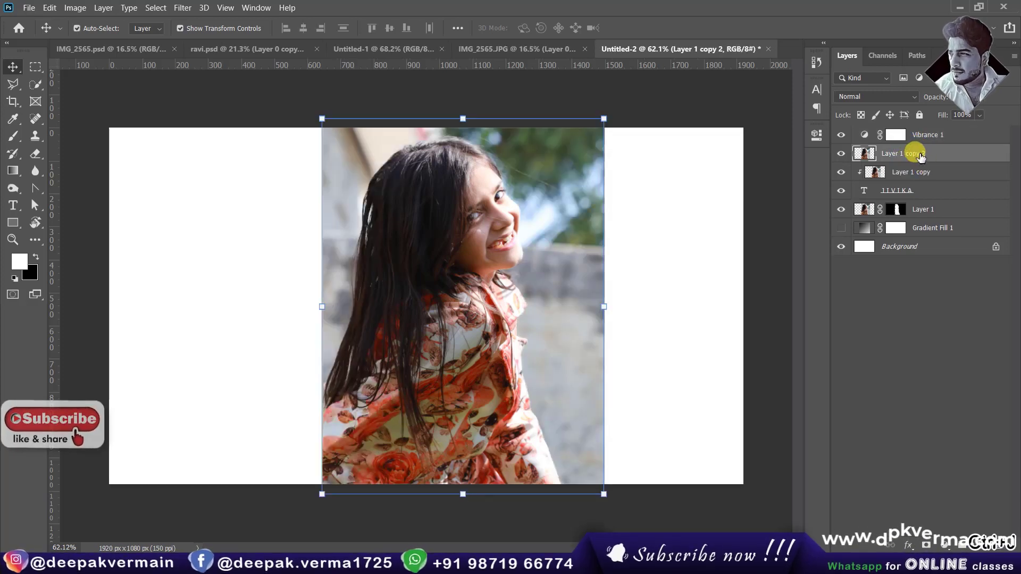
{"action": "left_click_drag", "start_coordinate": [920, 154], "coordinate": [918, 219]}
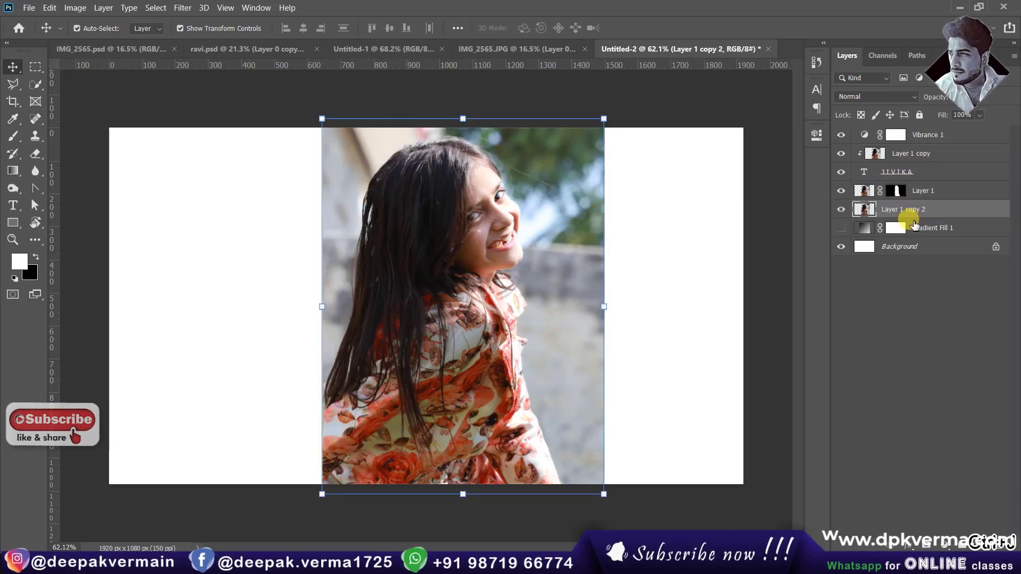
{"action": "scroll", "coordinate": [462, 257], "scroll_direction": "down", "scroll_amount": 3}
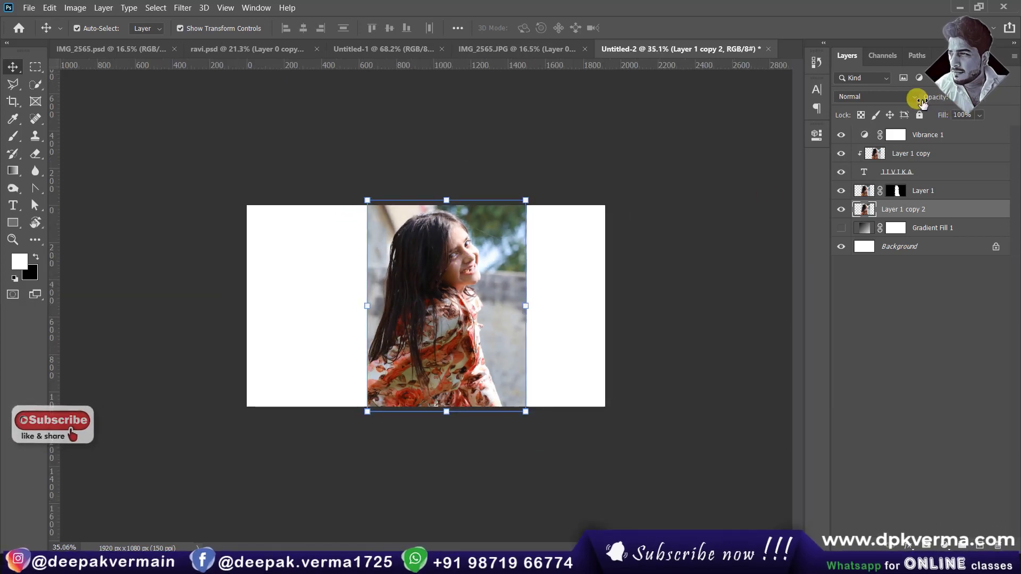
{"action": "left_click_drag", "start_coordinate": [940, 100], "coordinate": [880, 102]}
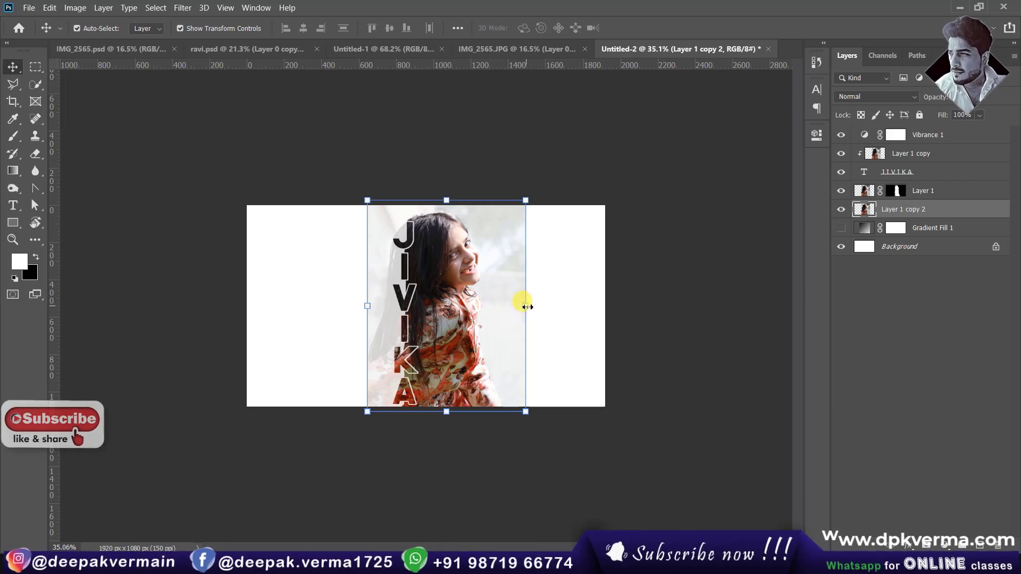
Enlarge the faded photo copy to fill the canvas and apply the transform
{"action": "left_click_drag", "start_coordinate": [530, 306], "coordinate": [741, 289]}
{"action": "mouse_move", "coordinate": [514, 312]}
{"action": "left_mouse_down"}
{"action": "mouse_move", "coordinate": [526, 371]}
{"action": "mouse_move", "coordinate": [538, 326]}
{"action": "mouse_move", "coordinate": [549, 348]}
{"action": "left_mouse_up"}
{"action": "key", "text": "ctrl+plus"}
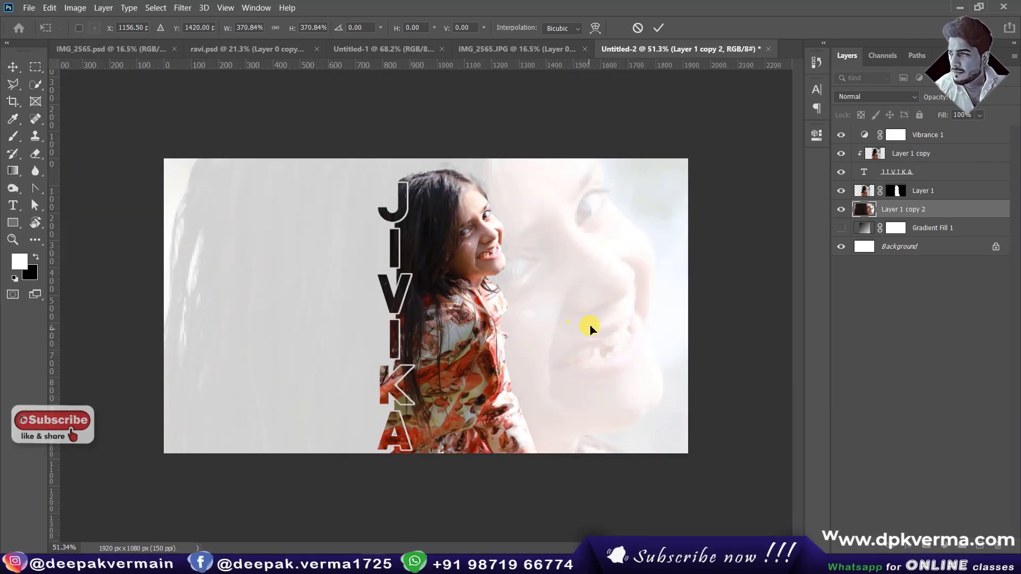
{"action": "left_click_drag", "start_coordinate": [590, 330], "coordinate": [568, 311]}
{"action": "key", "text": "ctrl+minus"}
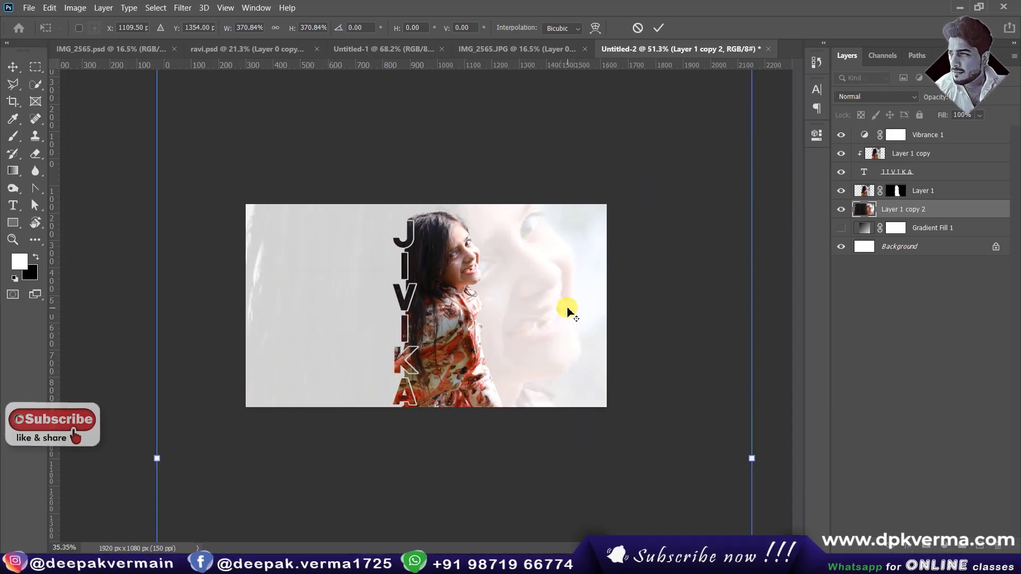
{"action": "key", "text": "ctrl+minus"}
{"action": "left_click_drag", "start_coordinate": [671, 423], "coordinate": [660, 417]}
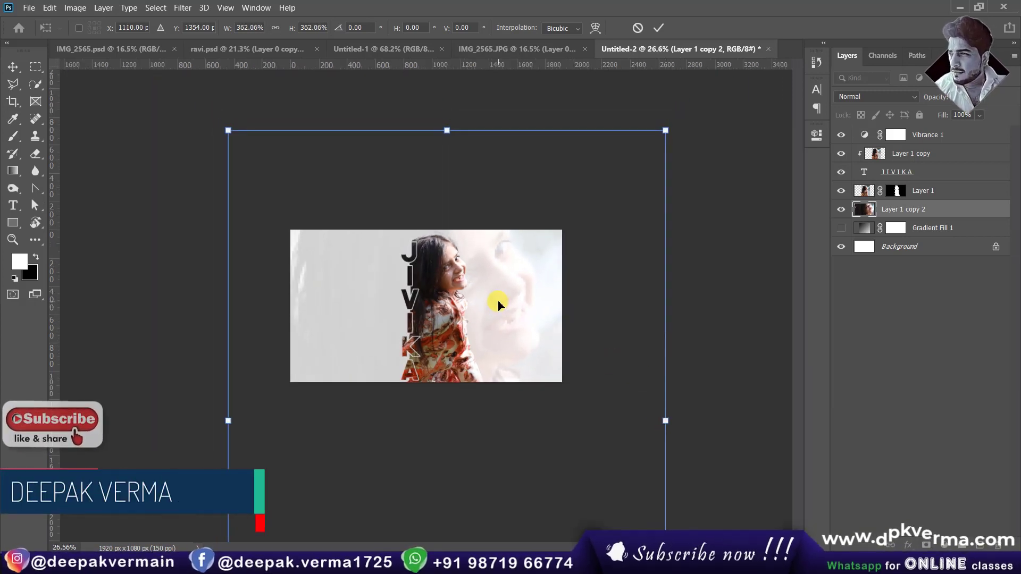
{"action": "key", "text": "Return"}
Fade the enlarged background face layer further toward white
{"action": "left_click", "coordinate": [708, 224]}
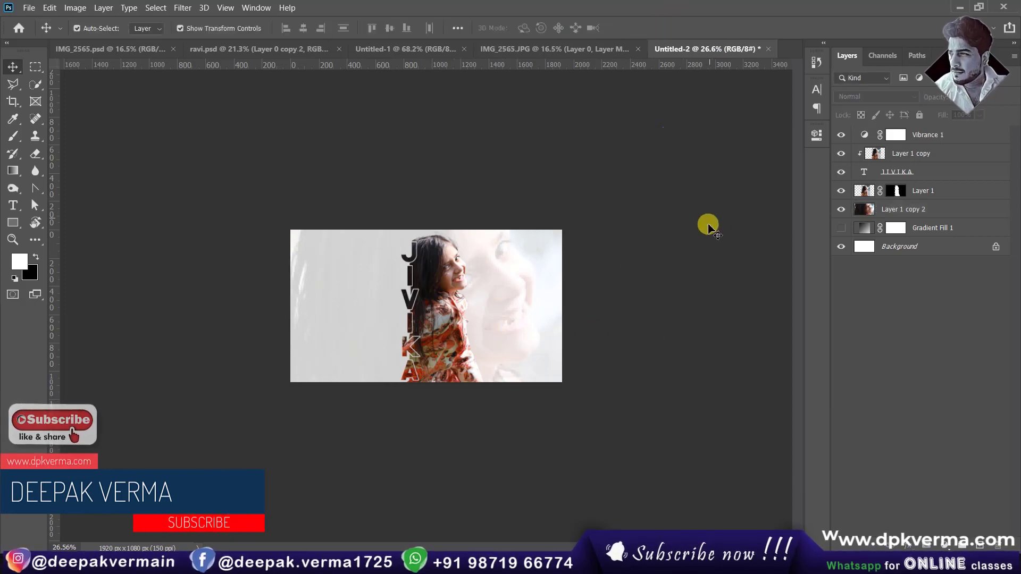
{"action": "key", "text": "ctrl+plus"}
{"action": "key", "text": "ctrl+plus"}
{"action": "key", "text": "ctrl+plus"}
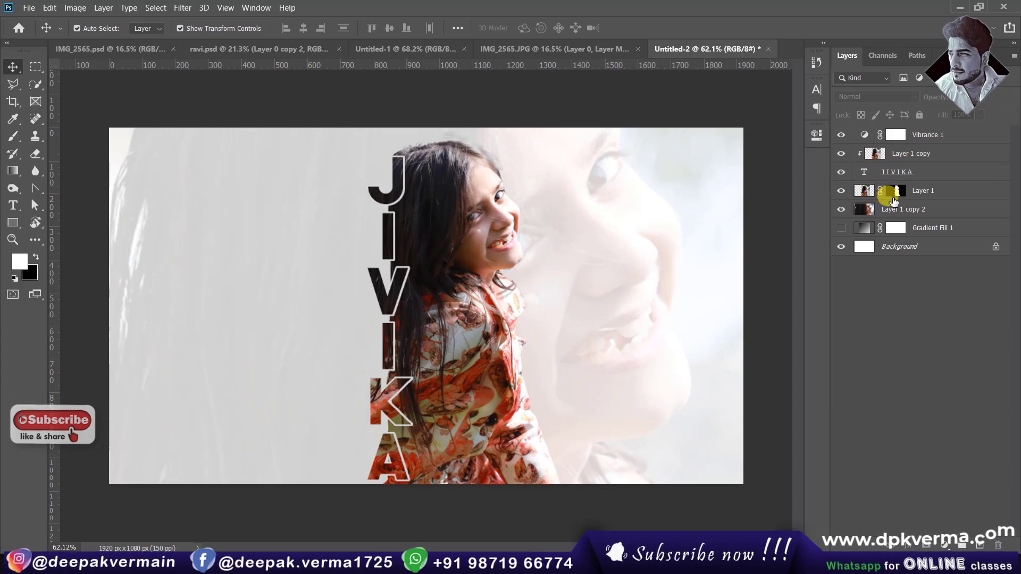
{"action": "left_click", "coordinate": [927, 216]}
{"action": "left_click_drag", "start_coordinate": [932, 99], "coordinate": [936, 101]}
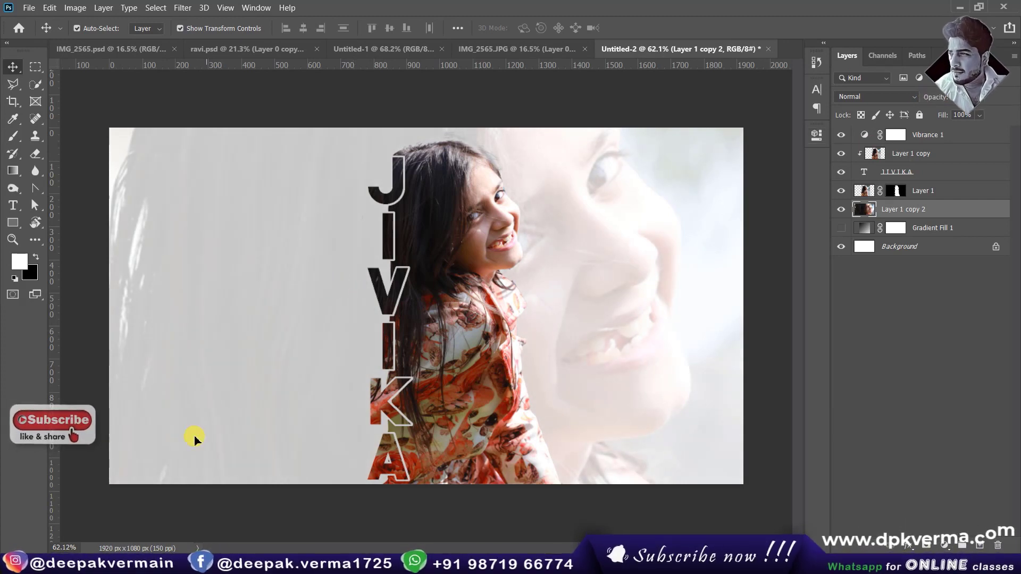
{"action": "scroll", "coordinate": [194, 439], "scroll_direction": "up", "scroll_amount": 1}
Add a placeholder text line at the lower left, sized to 54 pt
{"action": "left_click", "coordinate": [13, 205]}
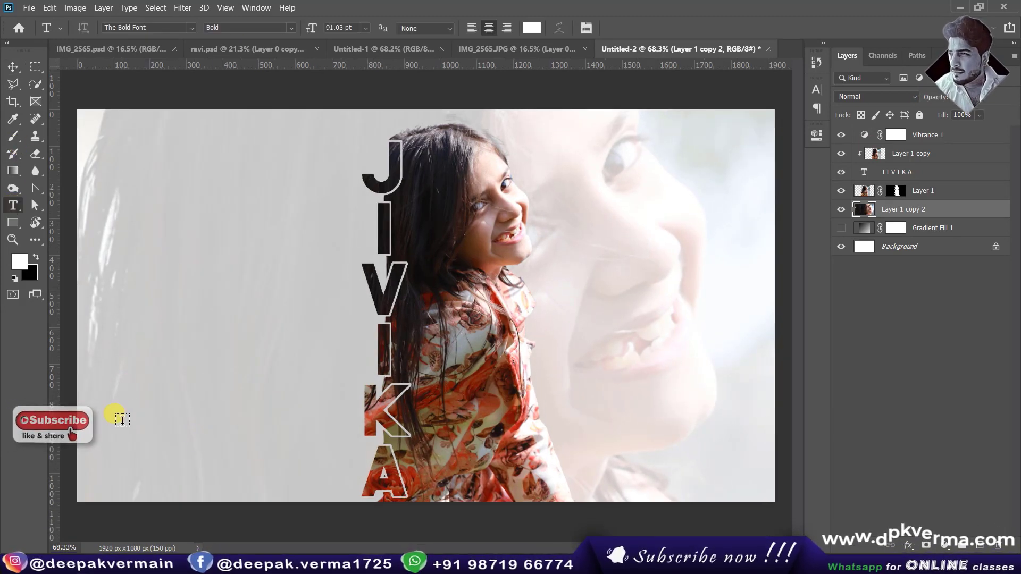
{"action": "left_click", "coordinate": [102, 410]}
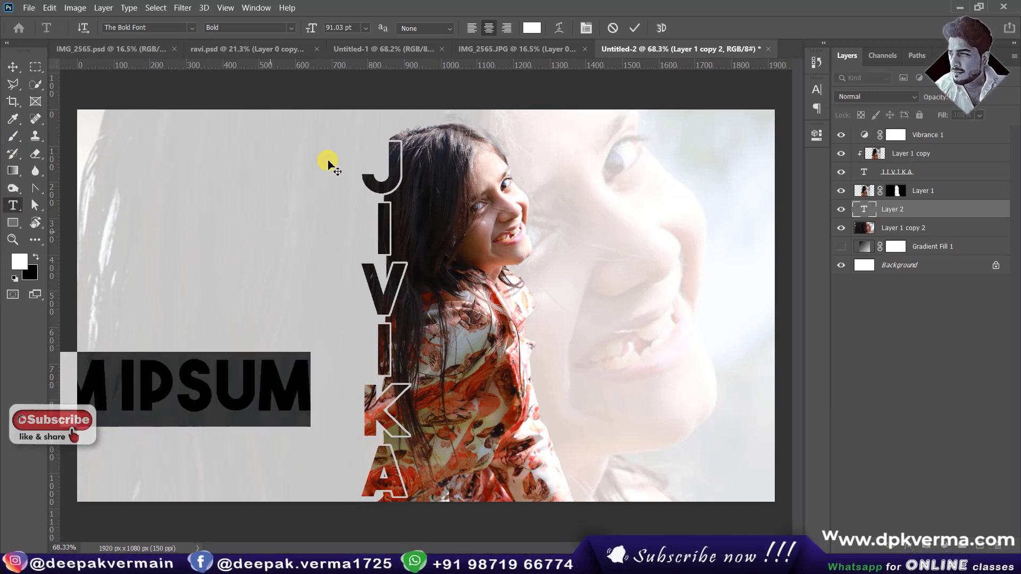
{"action": "left_click_drag", "start_coordinate": [311, 28], "coordinate": [278, 23]}
{"action": "left_click_drag", "start_coordinate": [210, 288], "coordinate": [271, 303]}
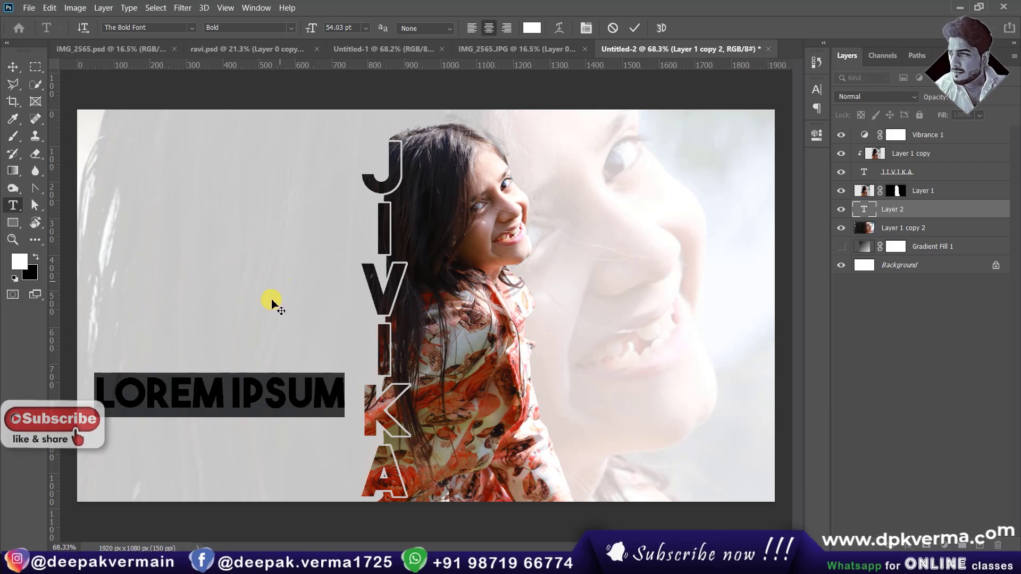
{"action": "left_click", "coordinate": [221, 396]}
{"action": "double_click", "coordinate": [220, 400]}
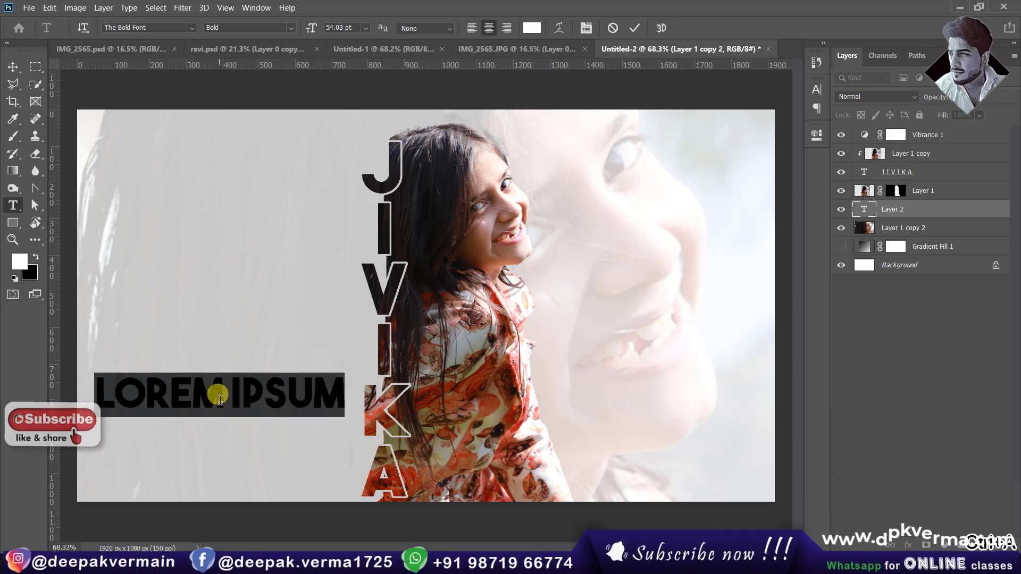
{"action": "type", "text": "JIVIKA"}
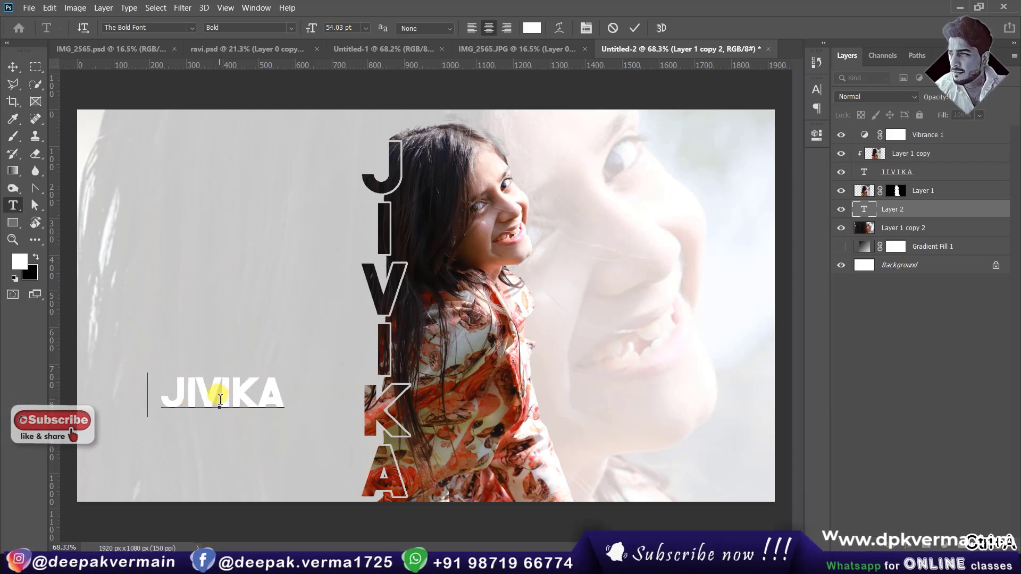
{"action": "type", "text": " C"}
{"action": "key", "text": "BackSpace"}
{"action": "type", "text": "VERM"}
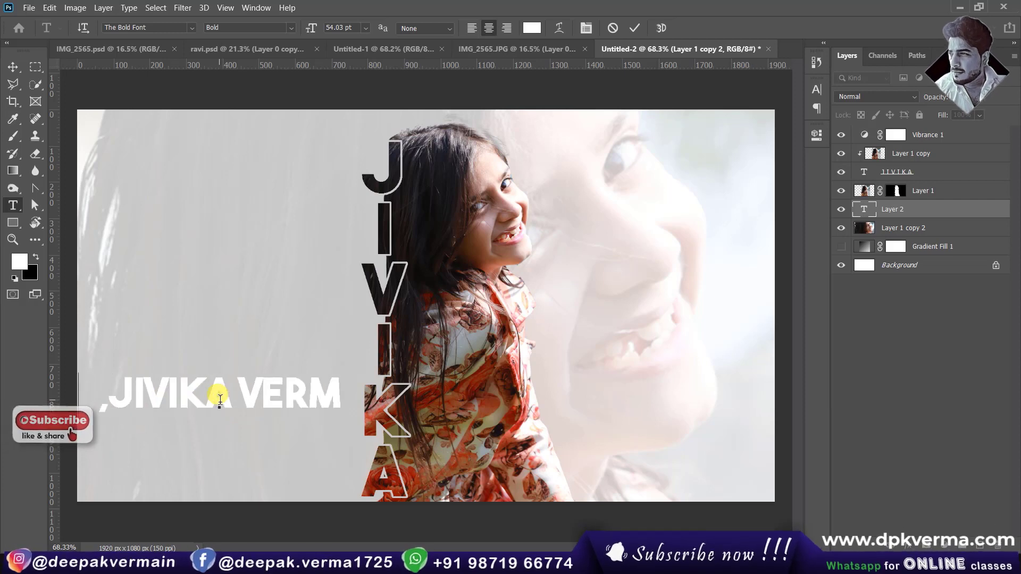
{"action": "type", "text": "A"}
{"action": "key", "text": "BackSpace"}
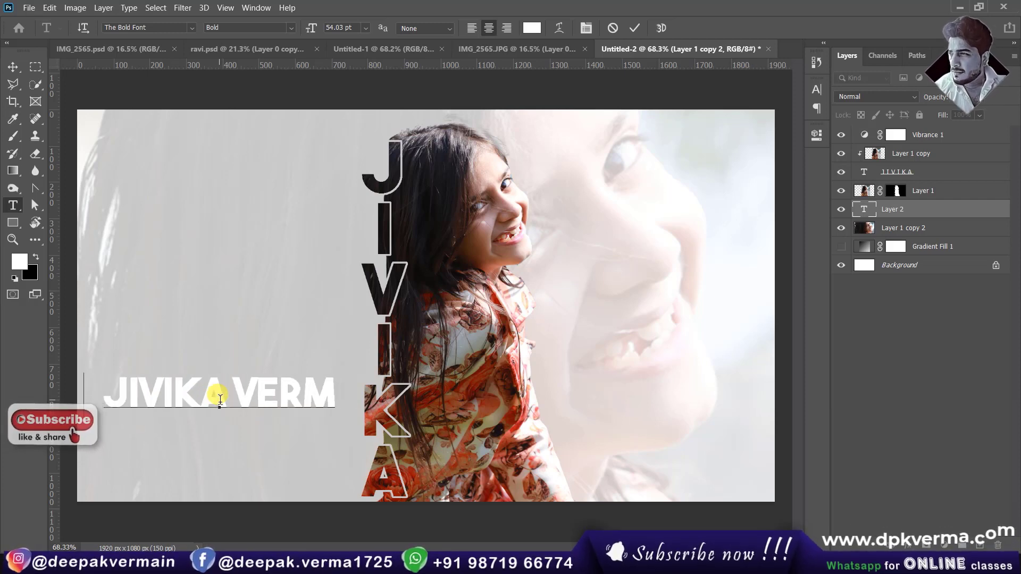
{"action": "type", "text": "A"}
{"action": "left_click", "coordinate": [22, 70]}
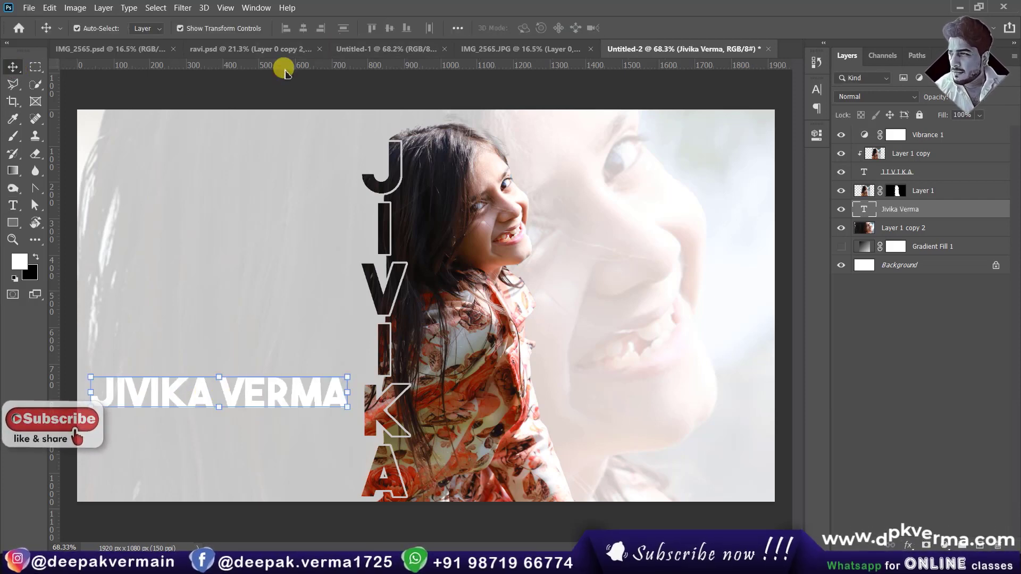
Set the caption to Artifakt Element at 42 pt and move it toward the lower-left corner
{"action": "left_click", "coordinate": [817, 89]}
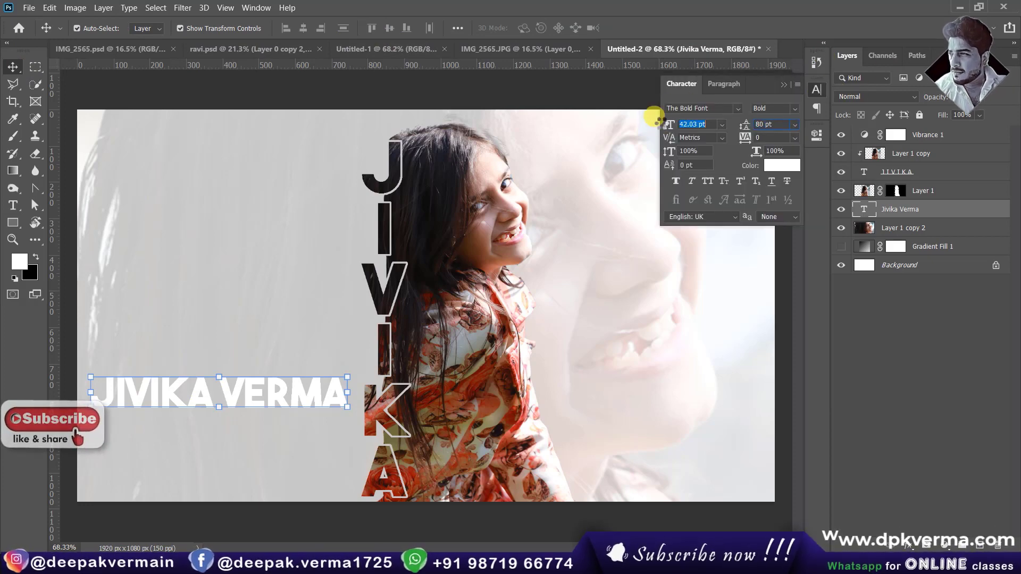
{"action": "left_click_drag", "start_coordinate": [669, 125], "coordinate": [664, 125]}
{"action": "left_click", "coordinate": [738, 109]}
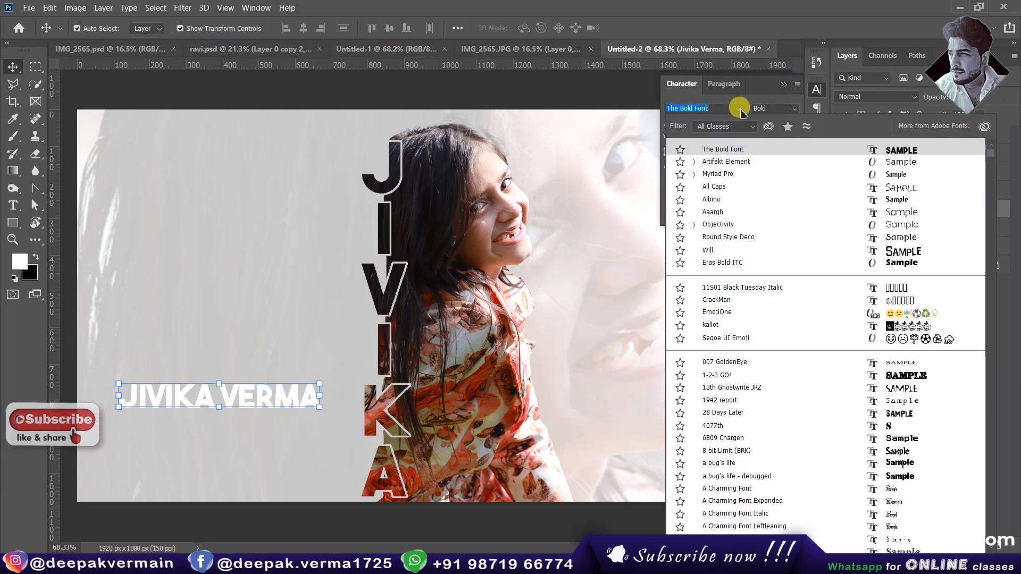
{"action": "left_click", "coordinate": [728, 162]}
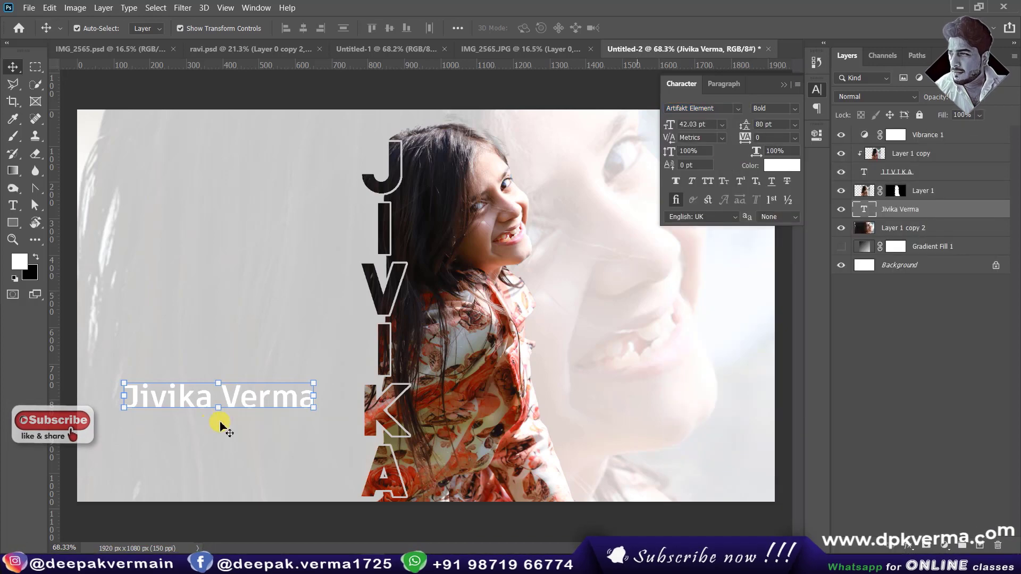
{"action": "left_click_drag", "start_coordinate": [238, 394], "coordinate": [181, 450]}
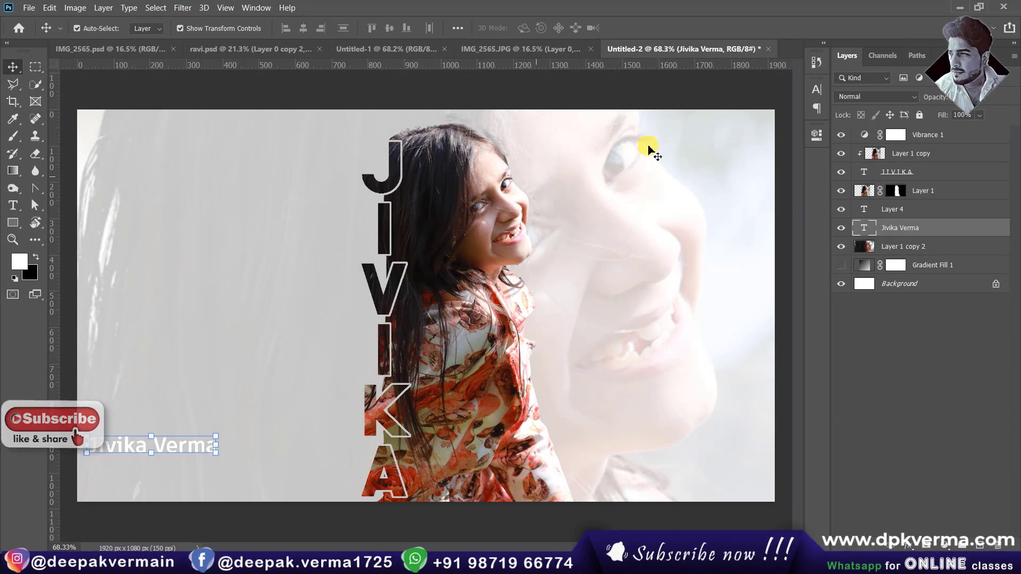
View the IMG_2565.JPG cut-out document, then return to the finished Untitled-1 poster
{"action": "left_click", "coordinate": [529, 48]}
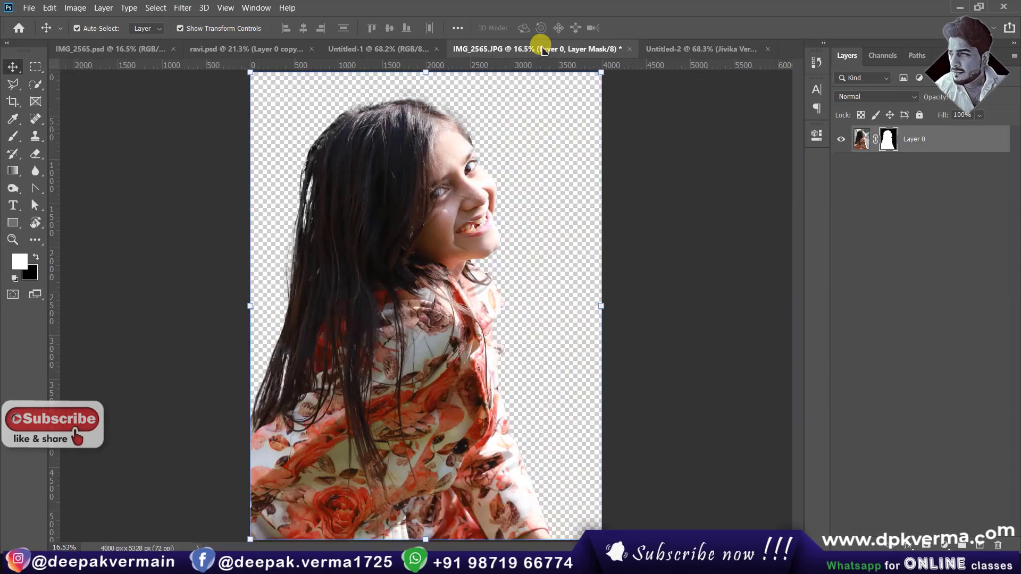
{"action": "left_click", "coordinate": [423, 50]}
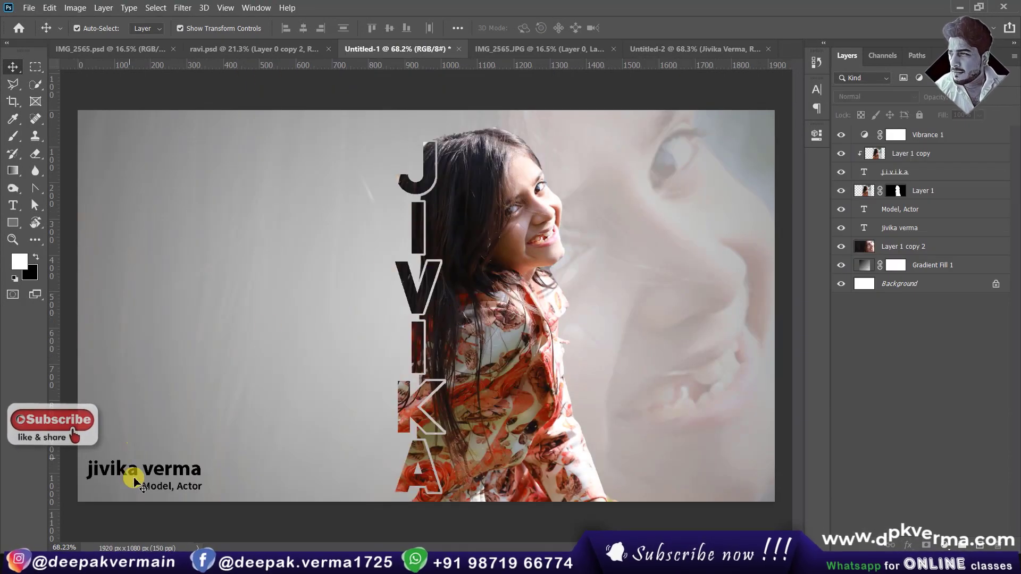